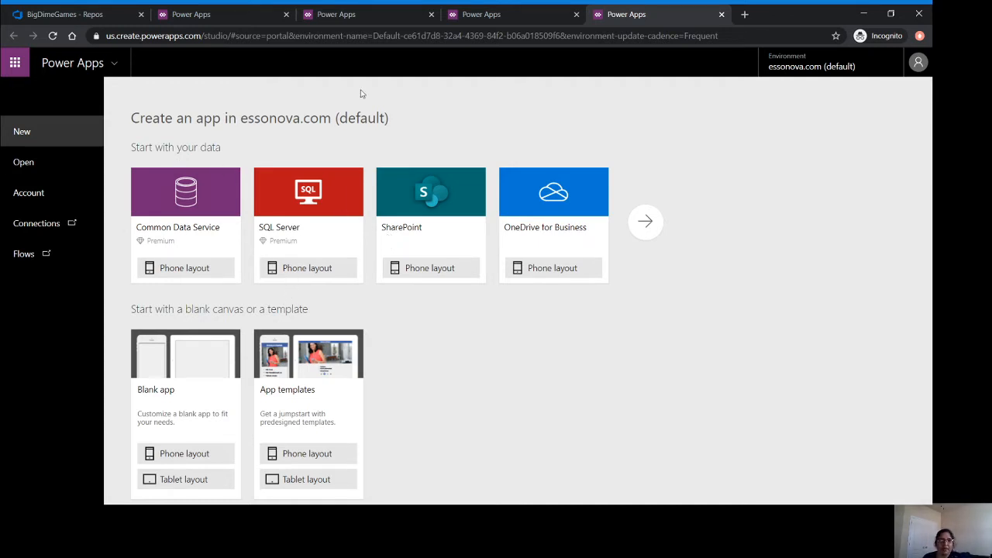
Show the existing data connections: a Google Sheets connection and the TestDB SQL Server connection.
{"action": "left_click", "coordinate": [642, 225]}
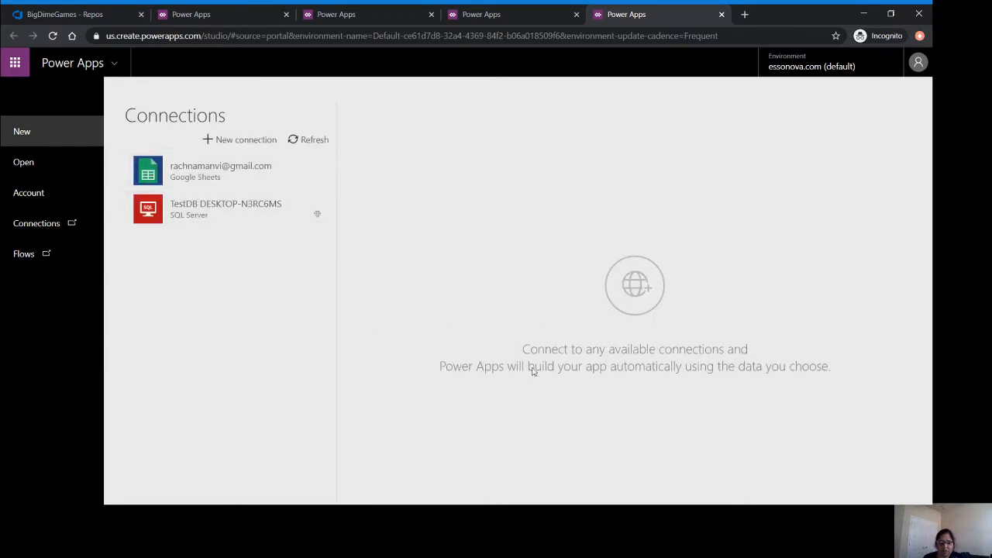
{"action": "key", "text": "alt+Tab"}
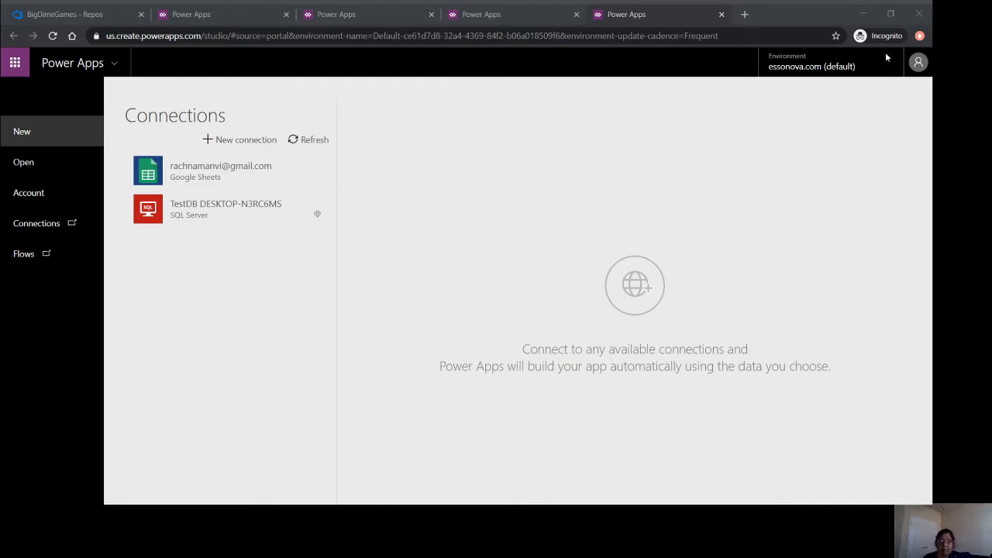
{"action": "left_click", "coordinate": [861, 22]}
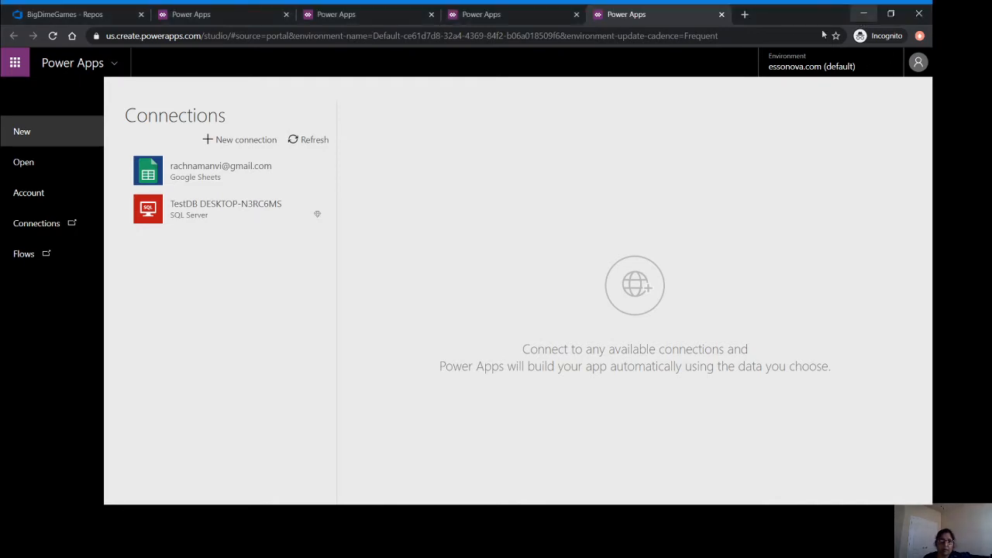
Use the Google Sheets connection, find the CWH spreadsheet by searching 'cw', and connect Sheet2.
{"action": "left_click", "coordinate": [221, 185]}
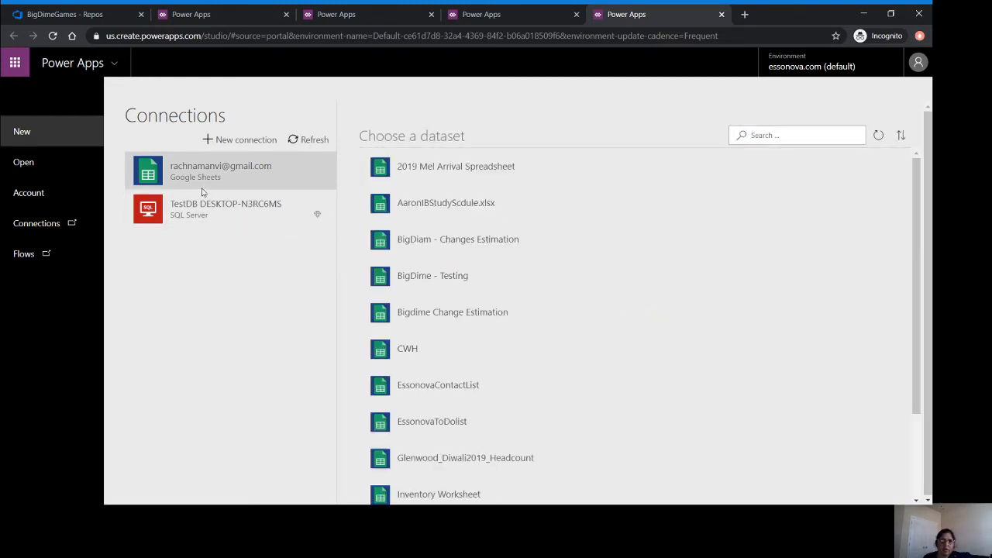
{"action": "left_click", "coordinate": [758, 137]}
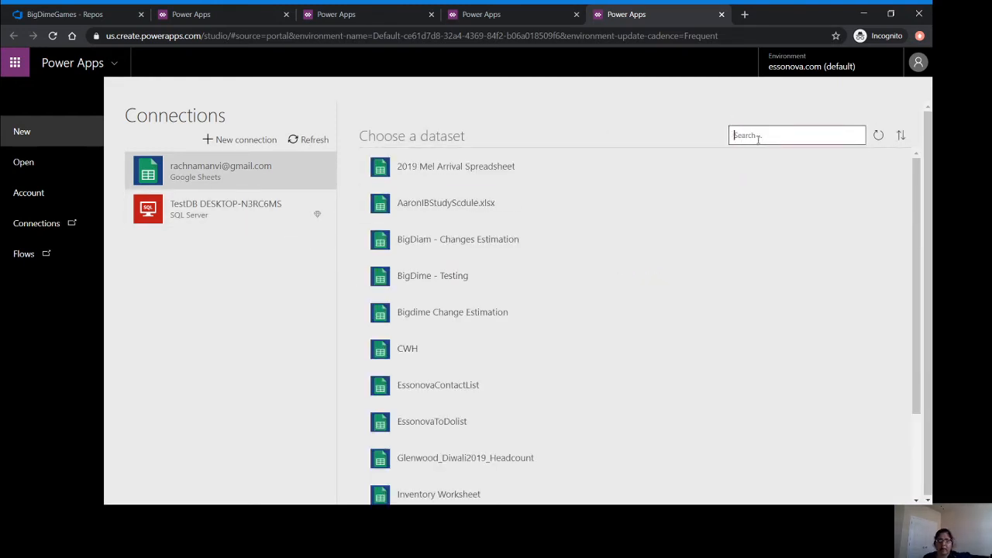
{"action": "type", "text": "cw"}
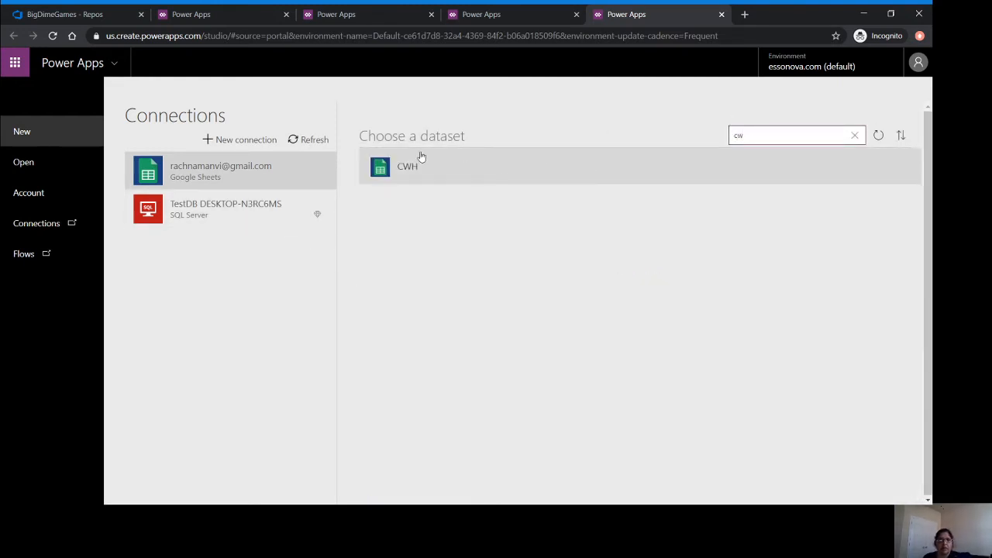
{"action": "left_click", "coordinate": [389, 169]}
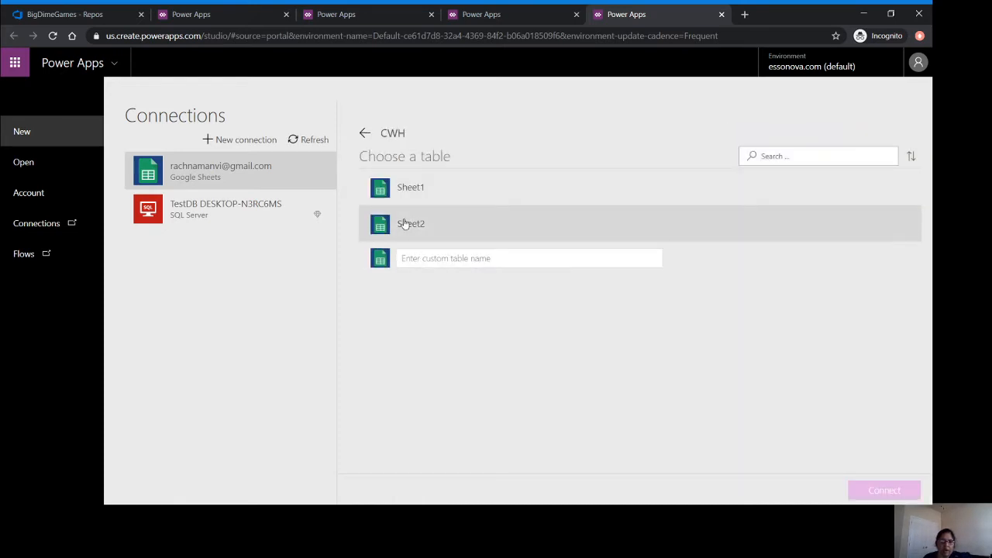
{"action": "left_click", "coordinate": [404, 224]}
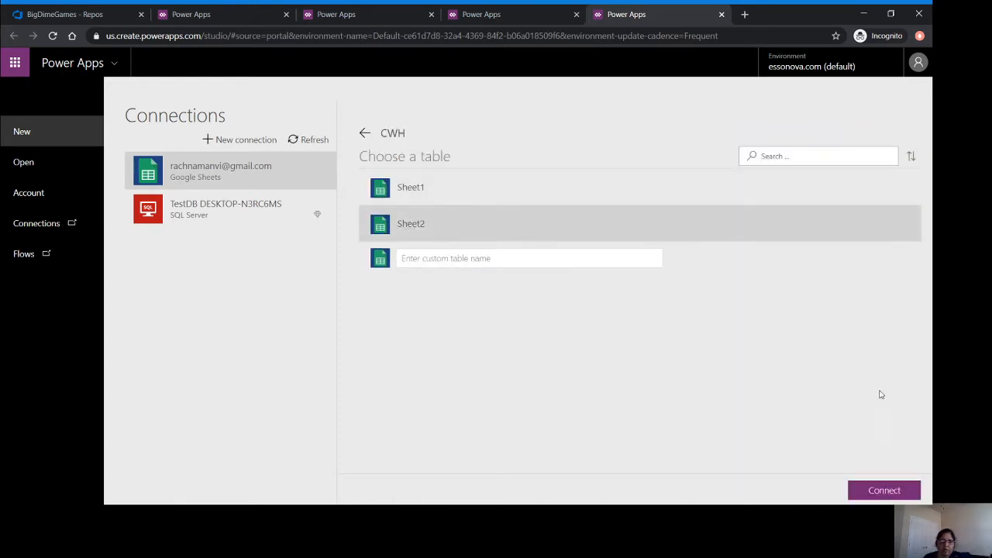
{"action": "left_click", "coordinate": [884, 496]}
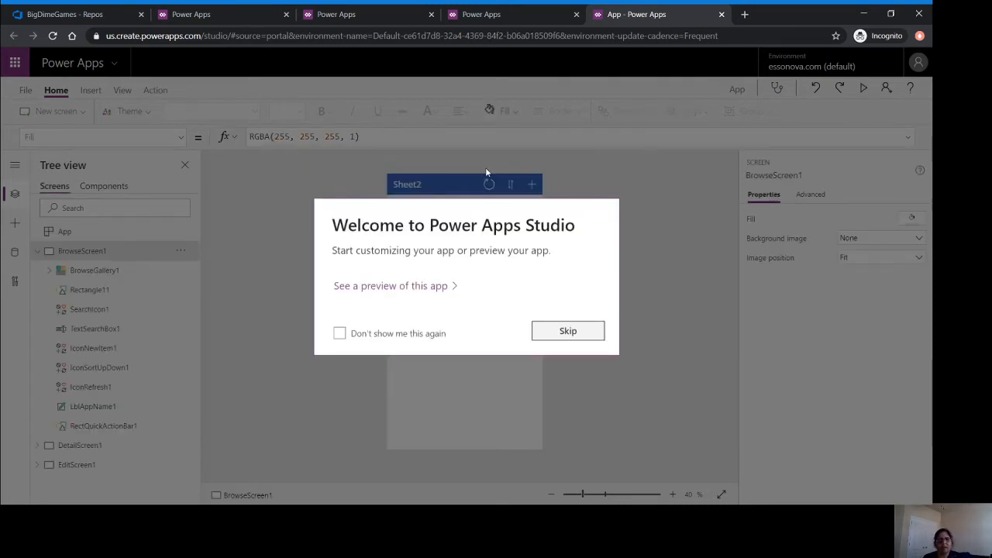
Change the LblAppName1 header text from Sheet2 to 'Student Detail' and run the app in preview.
{"action": "left_click", "coordinate": [542, 330]}
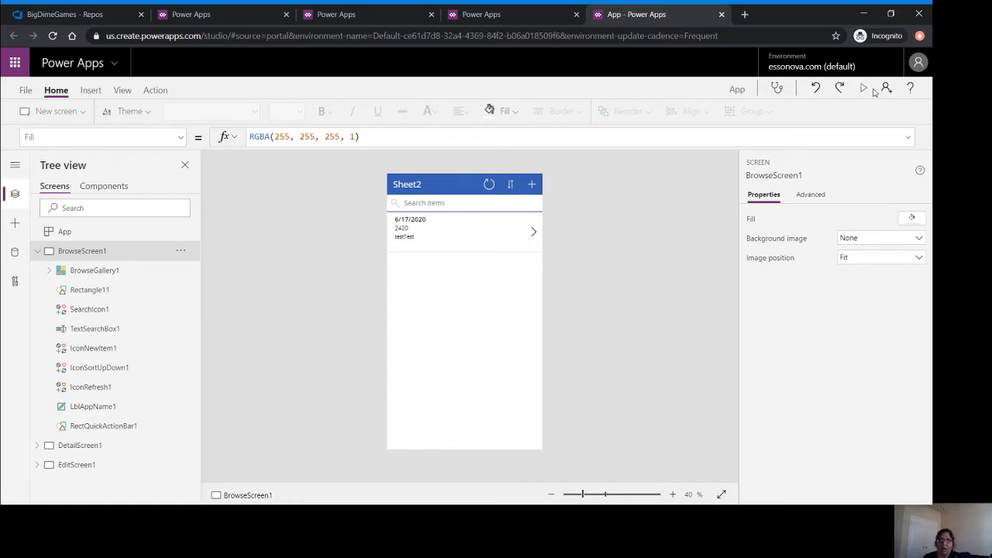
{"action": "left_click", "coordinate": [441, 187]}
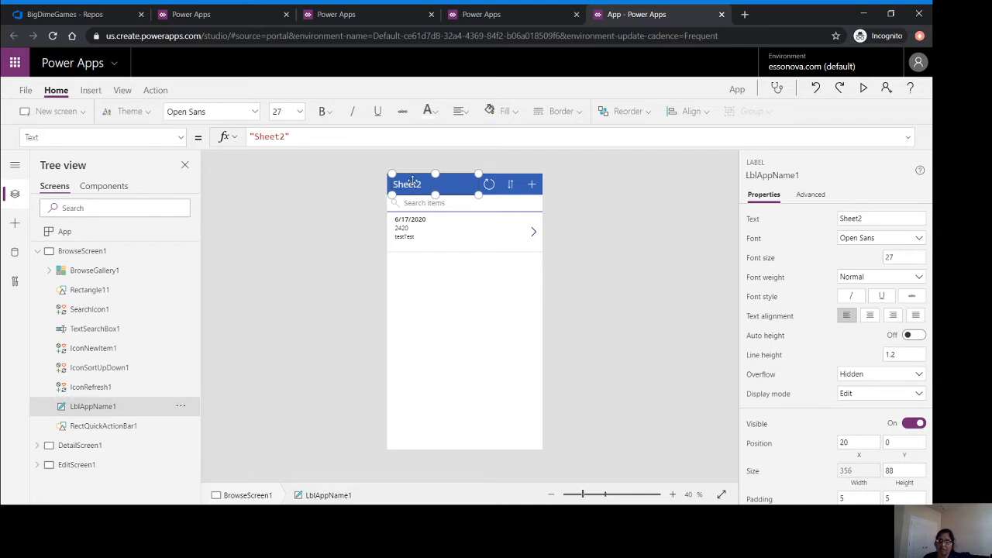
{"action": "double_click", "coordinate": [272, 137]}
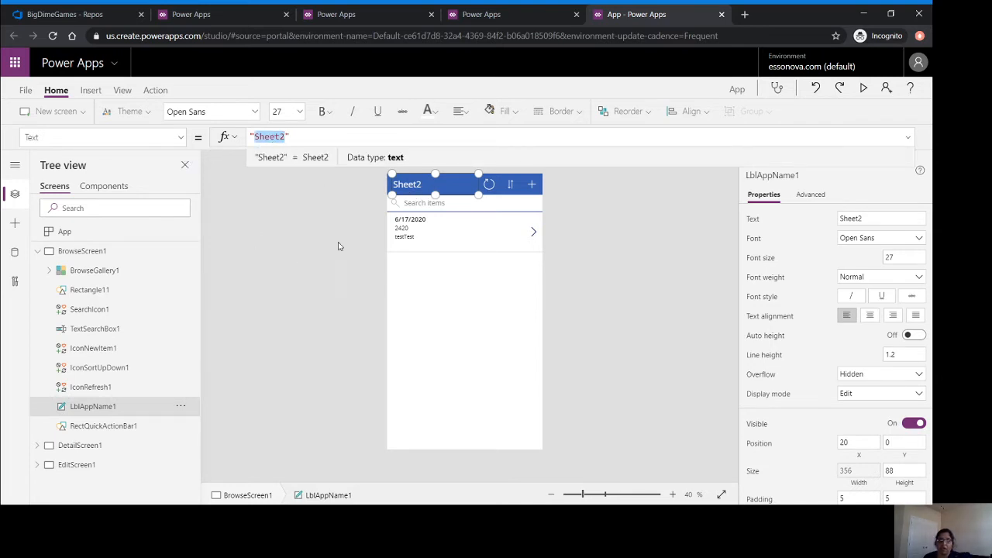
{"action": "type", "text": "Stude"}
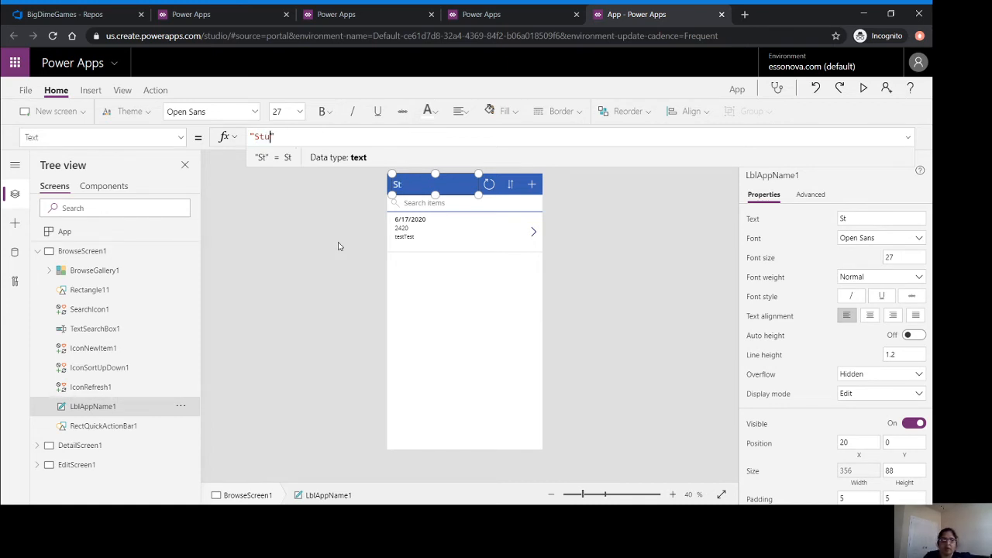
{"action": "type", "text": "ntD"}
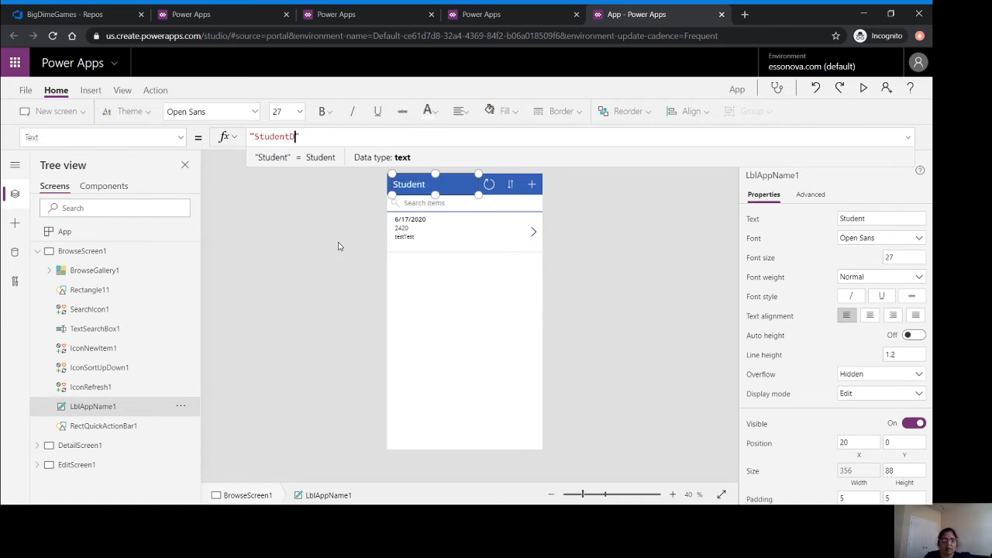
{"action": "type", "text": "e"}
{"action": "key", "text": "BackSpace"}
{"action": "key", "text": "BackSpace"}
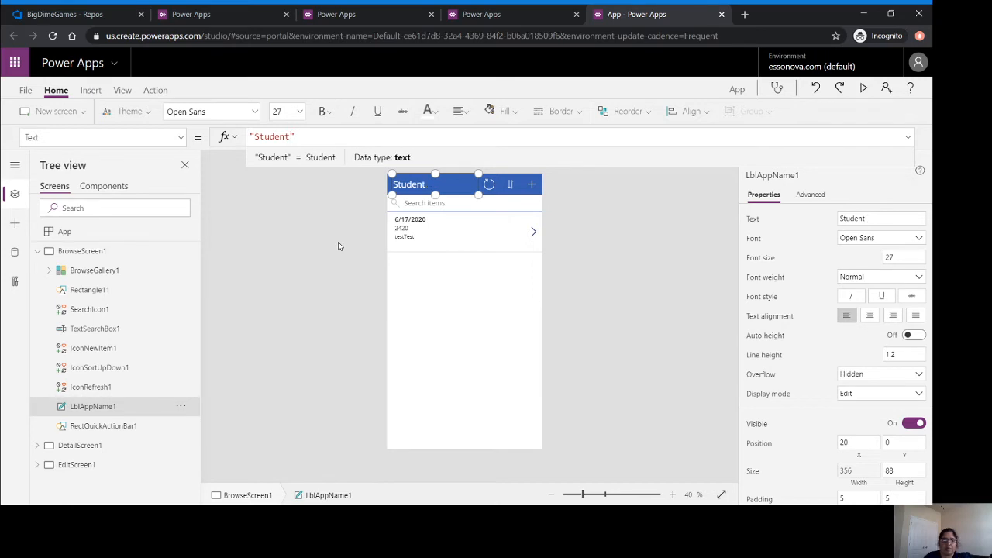
{"action": "type", "text": "Detai"}
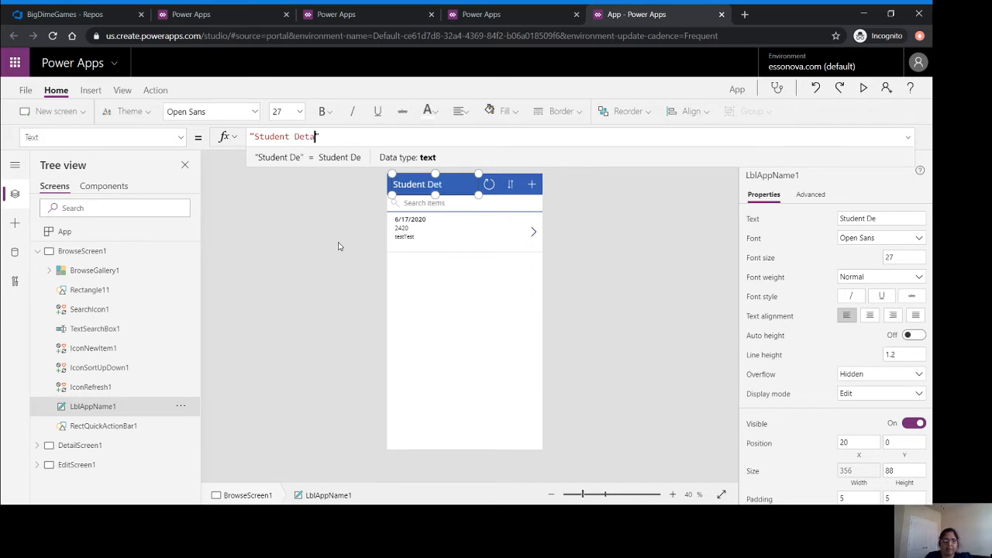
{"action": "type", "text": "l"}
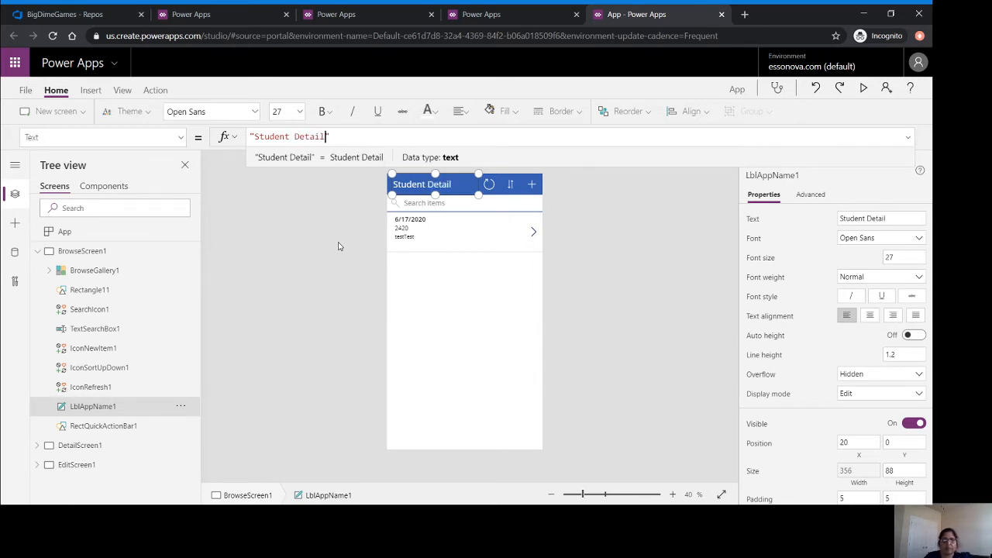
{"action": "left_click", "coordinate": [469, 332]}
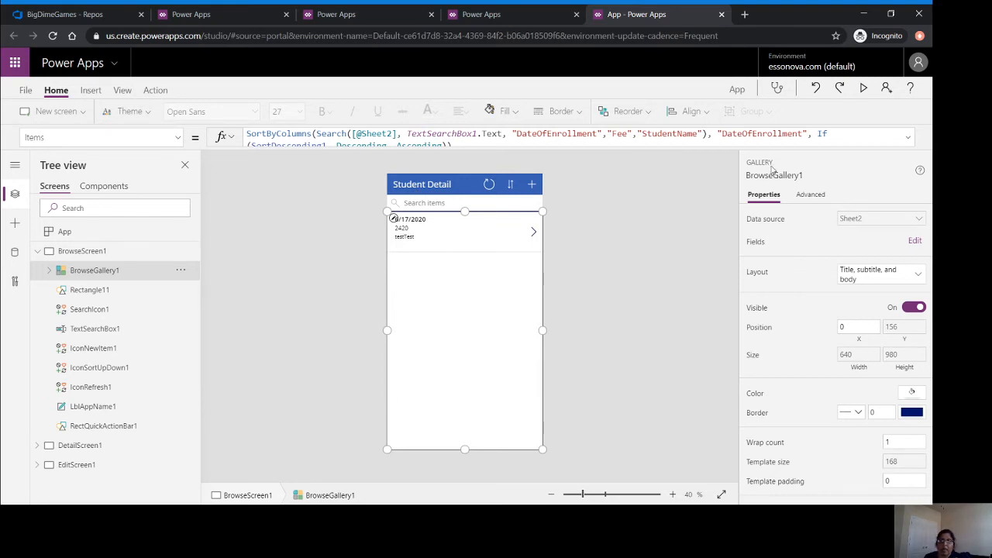
{"action": "left_click", "coordinate": [862, 90]}
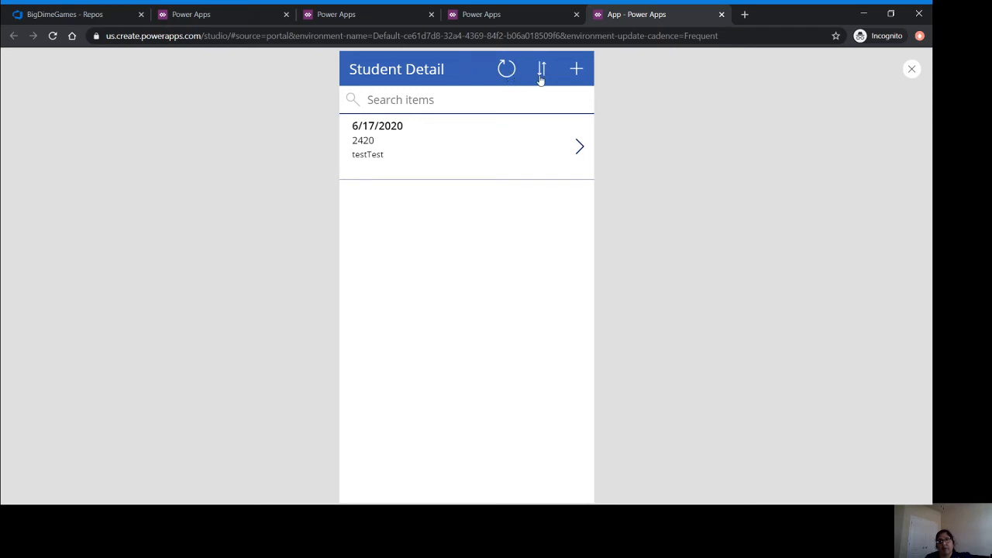
Add a student record dated 07/20/2020 with fee 4500, the student's name, and subject Power App.
{"action": "left_click", "coordinate": [578, 70]}
{"action": "left_click", "coordinate": [422, 118]}
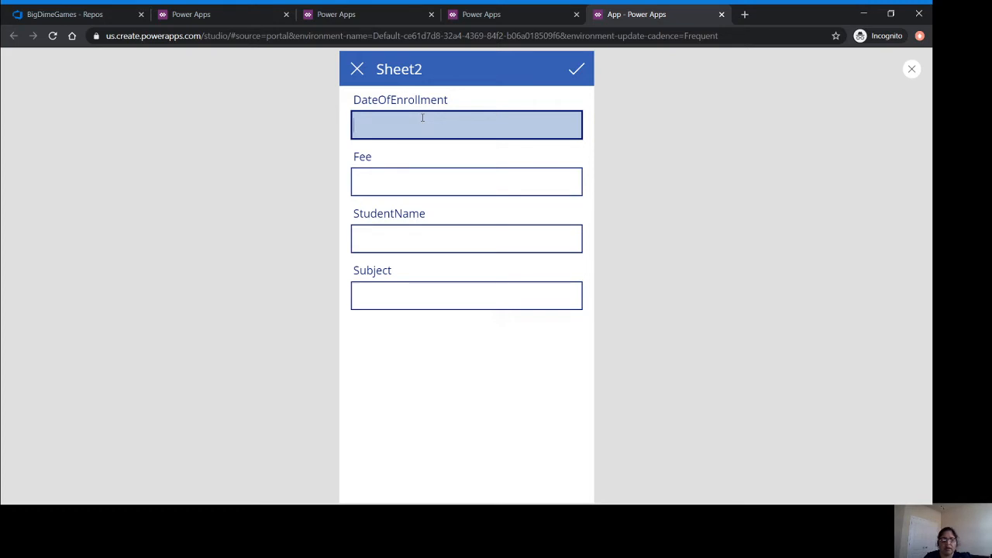
{"action": "type", "text": "0"}
{"action": "type", "text": "7/20"}
{"action": "type", "text": "/2020"}
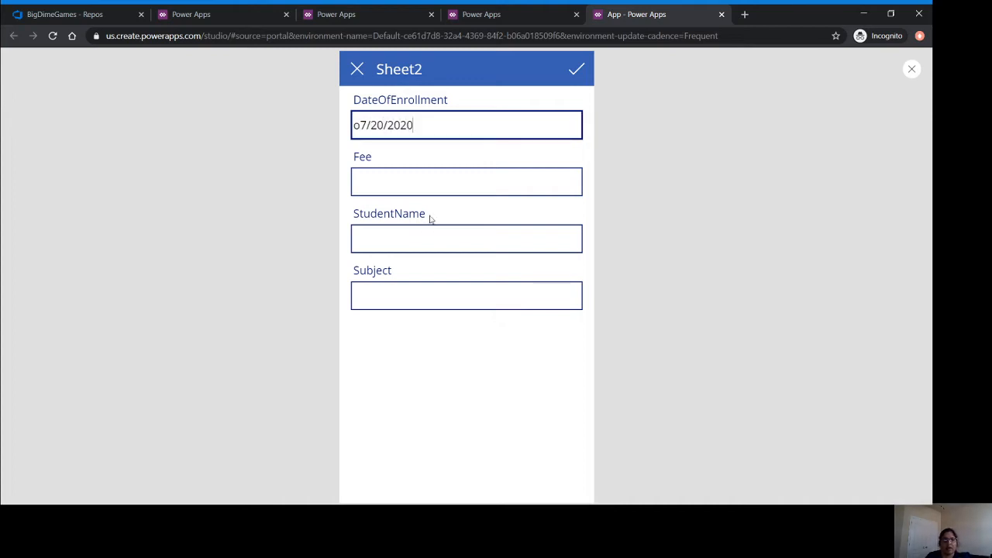
{"action": "left_click", "coordinate": [453, 179]}
{"action": "type", "text": "4"}
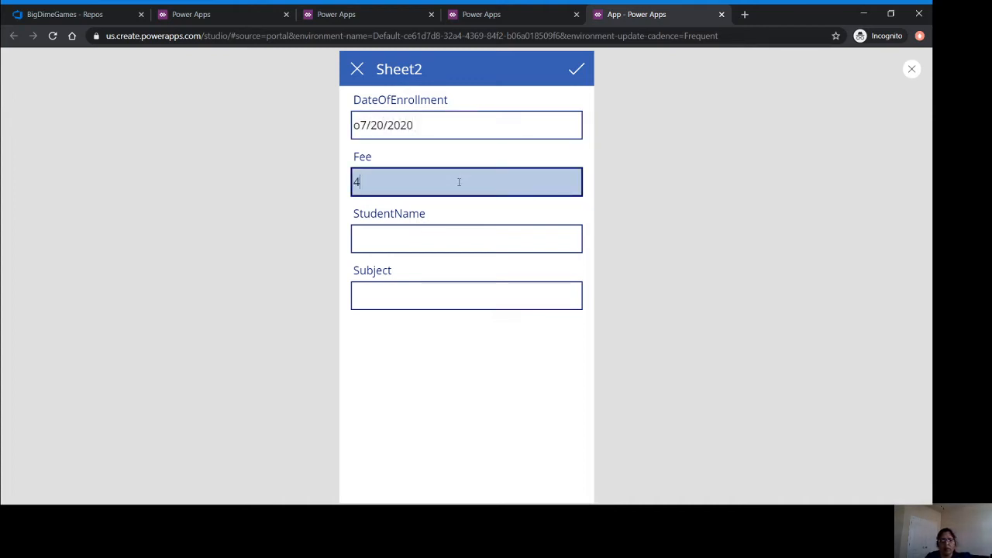
{"action": "type", "text": "500"}
{"action": "left_click", "coordinate": [449, 238]}
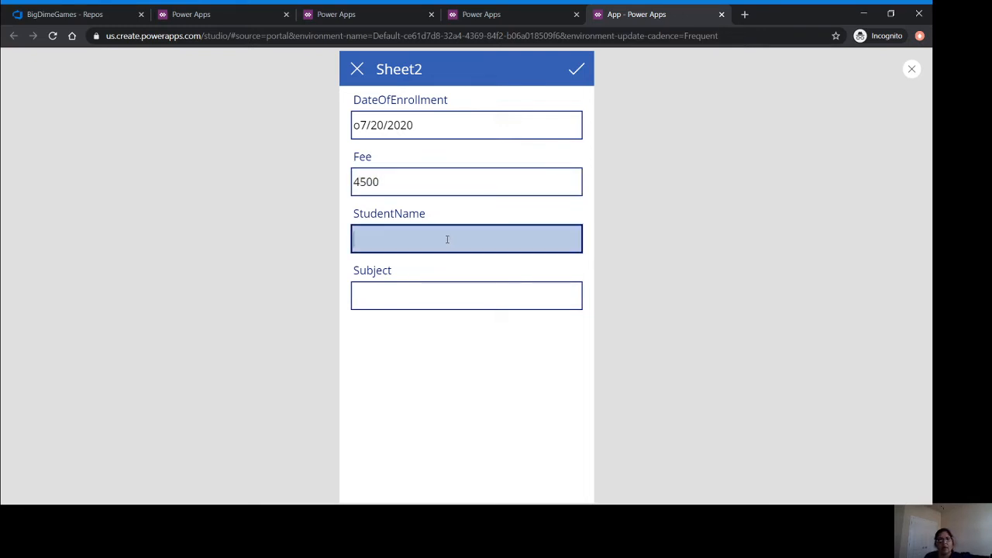
{"action": "type", "text": "Rachana"}
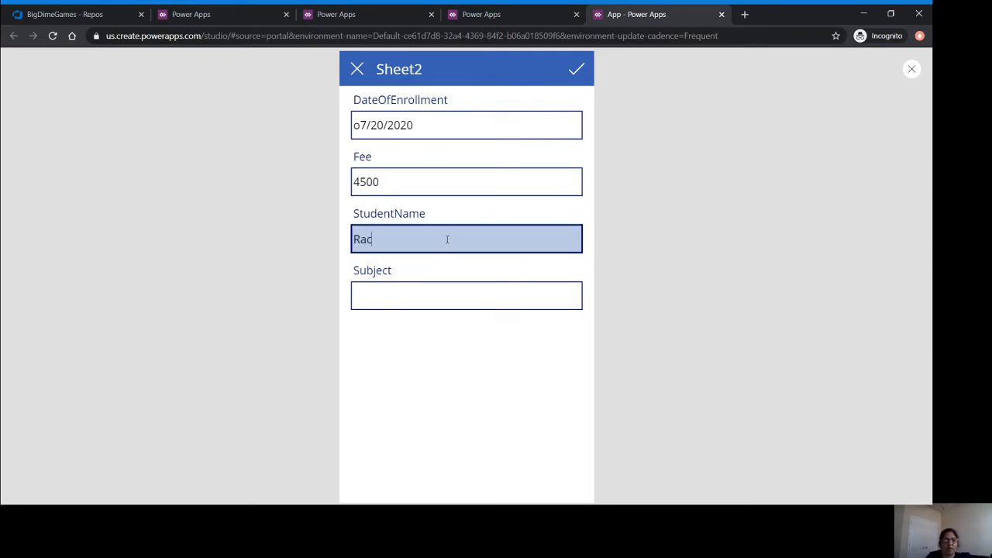
{"action": "key", "text": "Tab"}
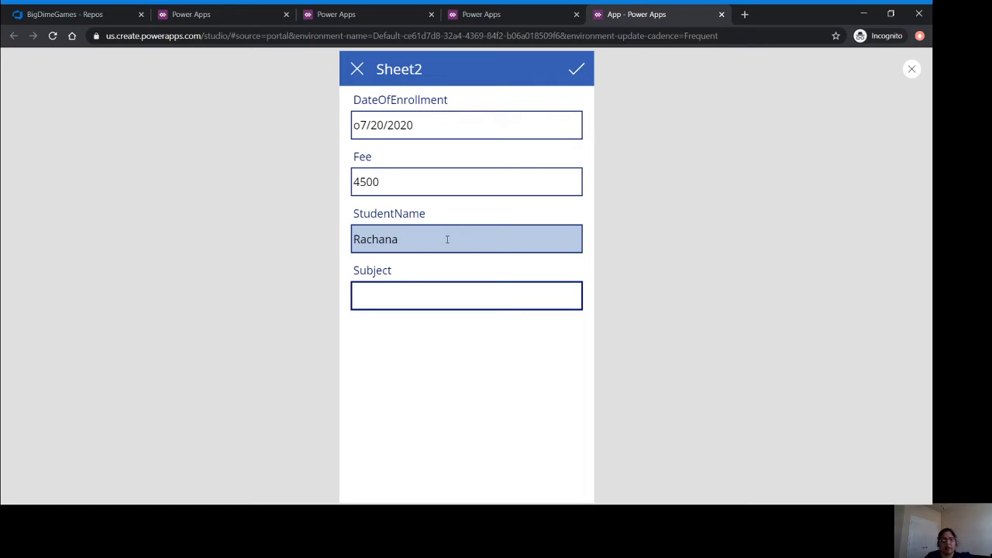
{"action": "type", "text": "Power App"}
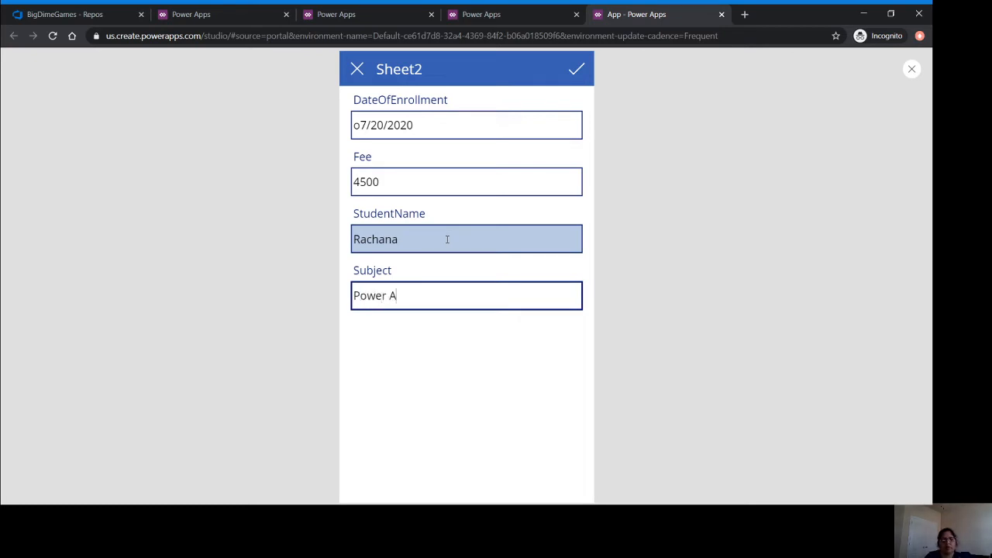
{"action": "left_click", "coordinate": [578, 71]}
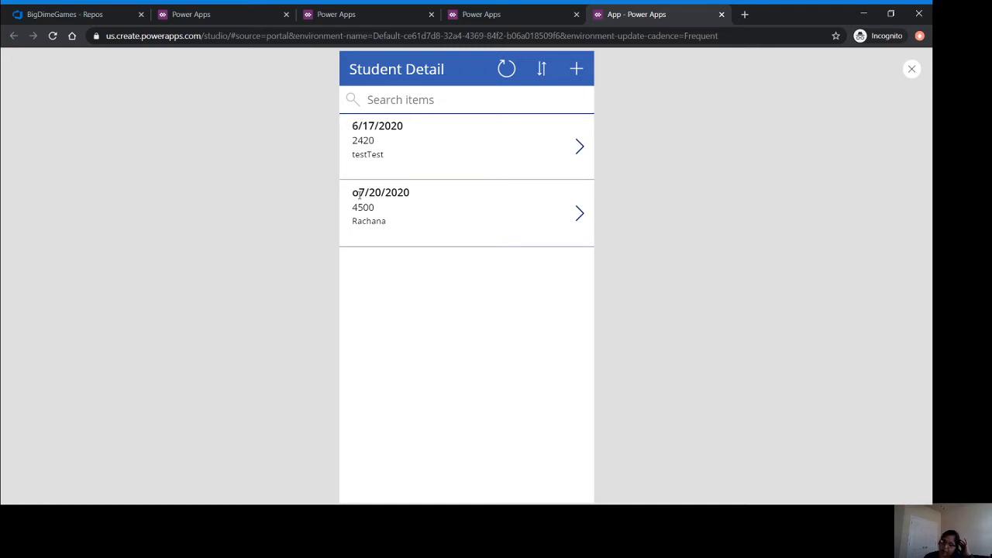
Edit the new record's enrollment date from 'o7/20/2020' to 07/20/2020, save it, and return to the list.
{"action": "left_click", "coordinate": [387, 225]}
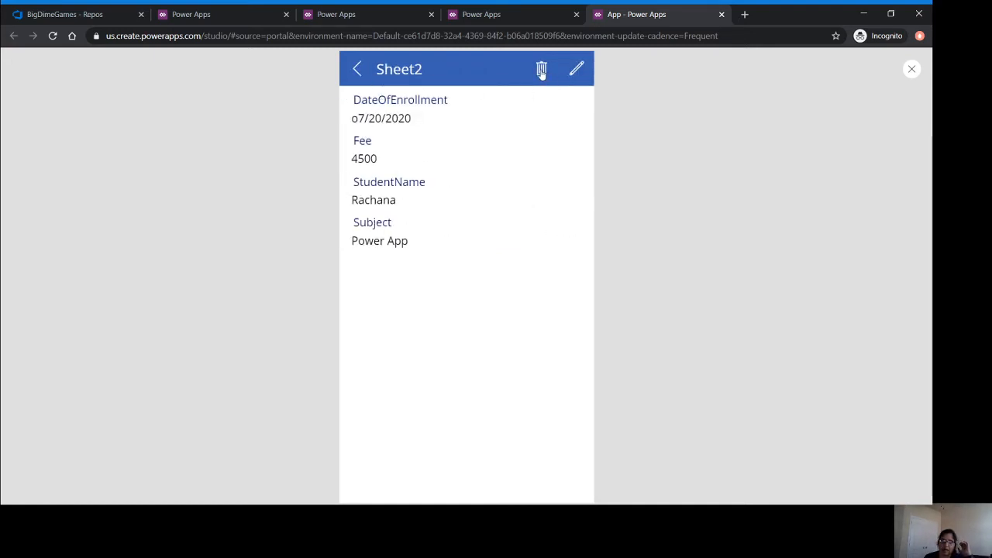
{"action": "left_click", "coordinate": [577, 70]}
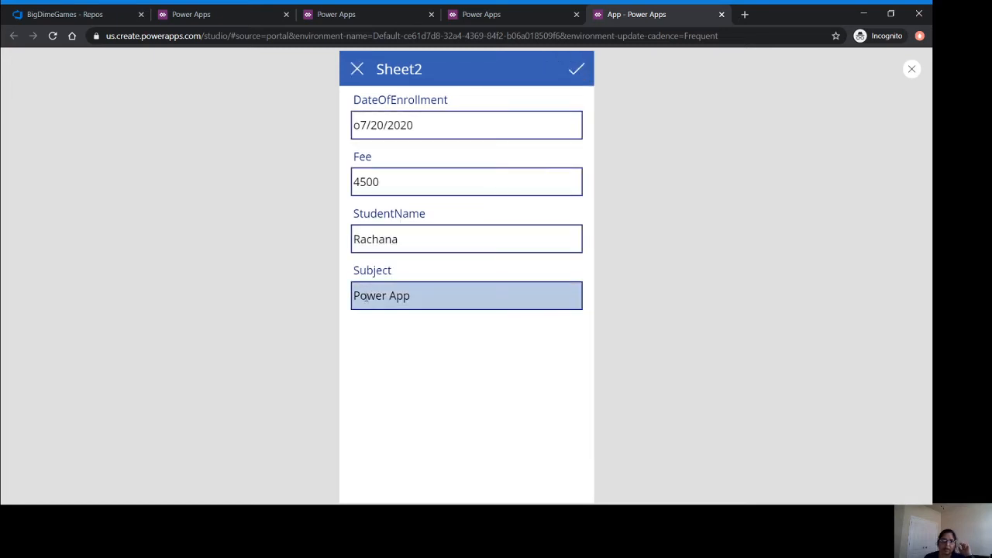
{"action": "double_click", "coordinate": [357, 125]}
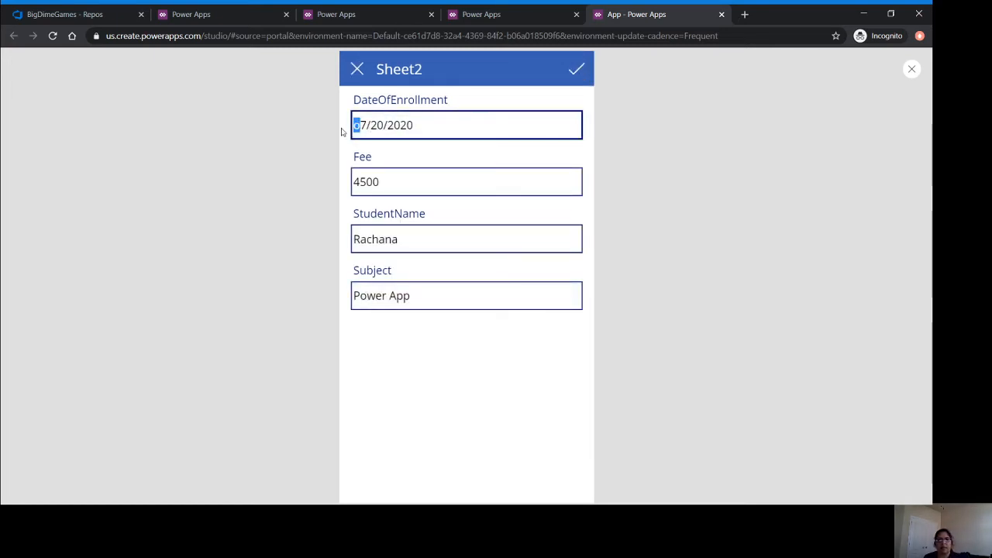
{"action": "left_click", "coordinate": [356, 127]}
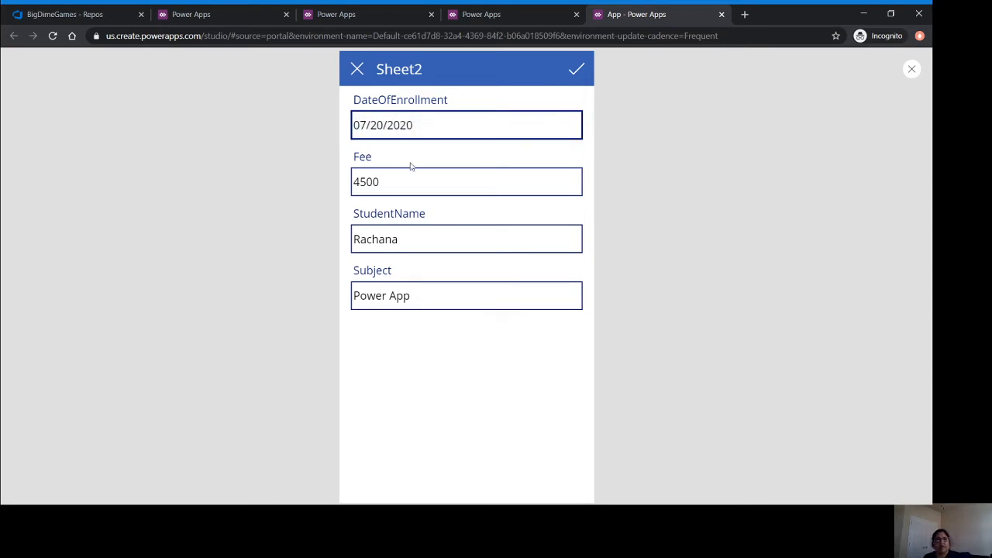
{"action": "left_click", "coordinate": [574, 74]}
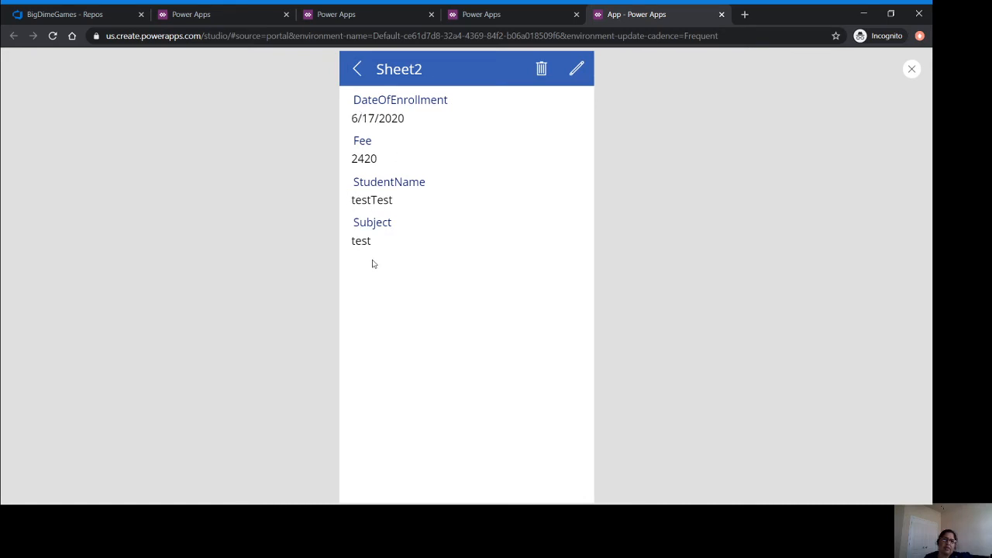
{"action": "left_click", "coordinate": [354, 72]}
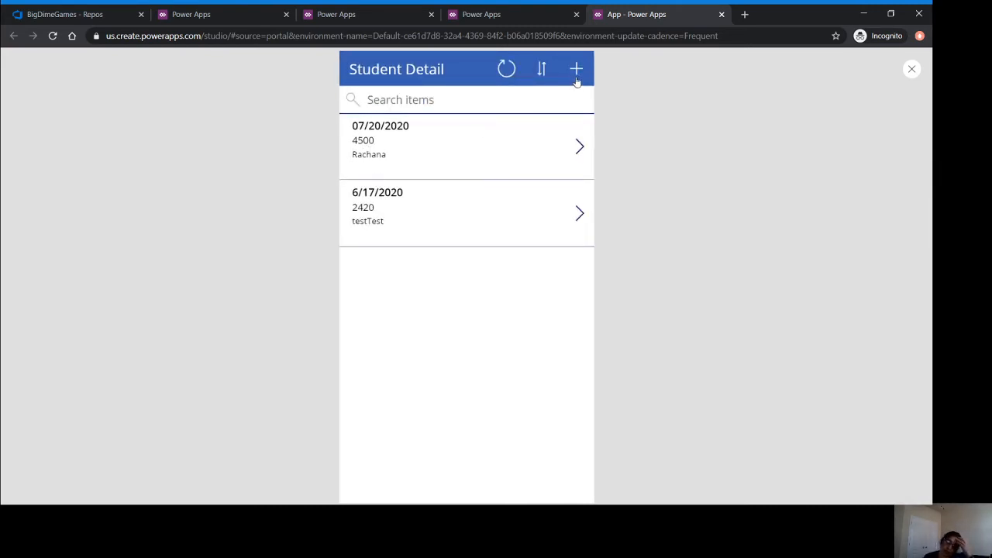
Check the first record, exit the preview, dismiss the tip, and show the portal's empty Apps page.
{"action": "left_click", "coordinate": [577, 152]}
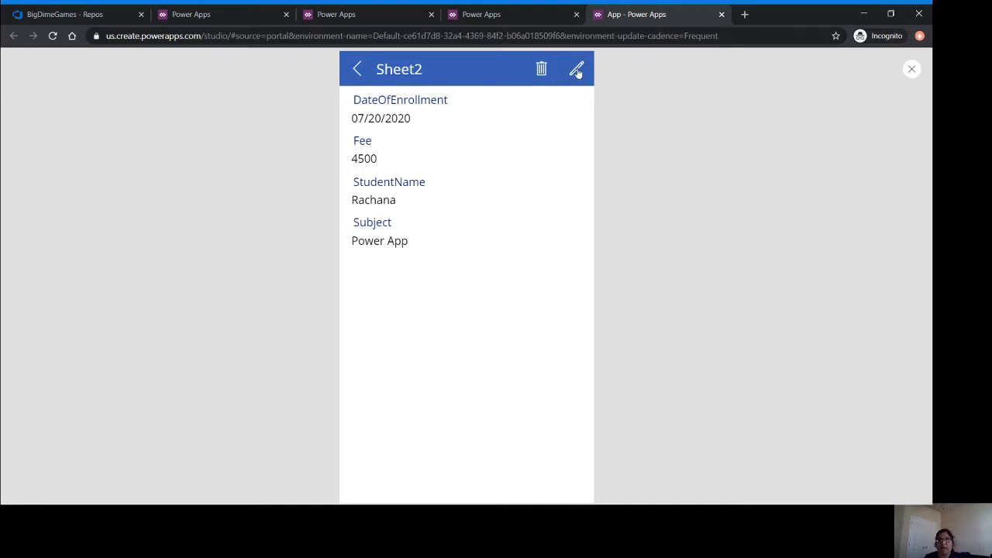
{"action": "left_click", "coordinate": [358, 70]}
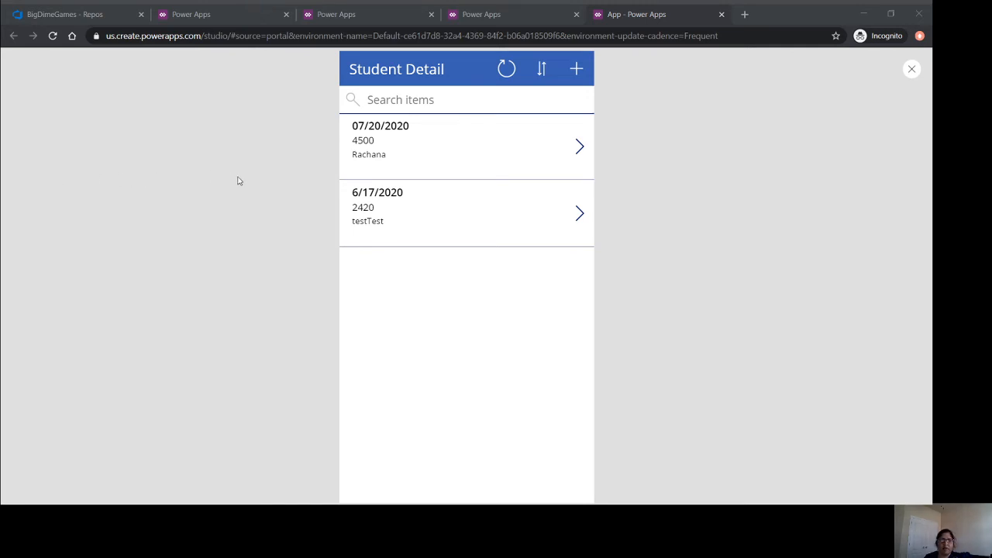
{"action": "left_click", "coordinate": [869, 11]}
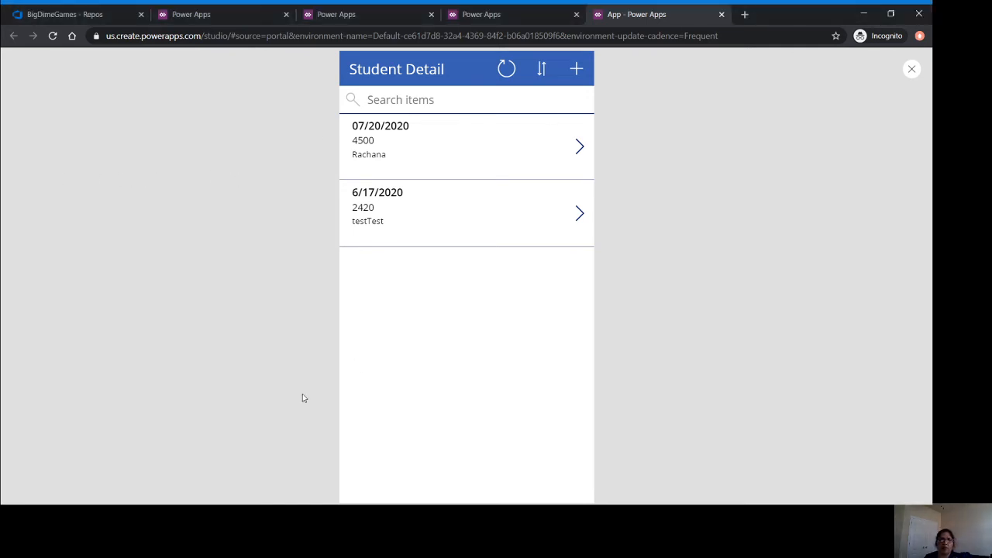
{"action": "left_click", "coordinate": [912, 71]}
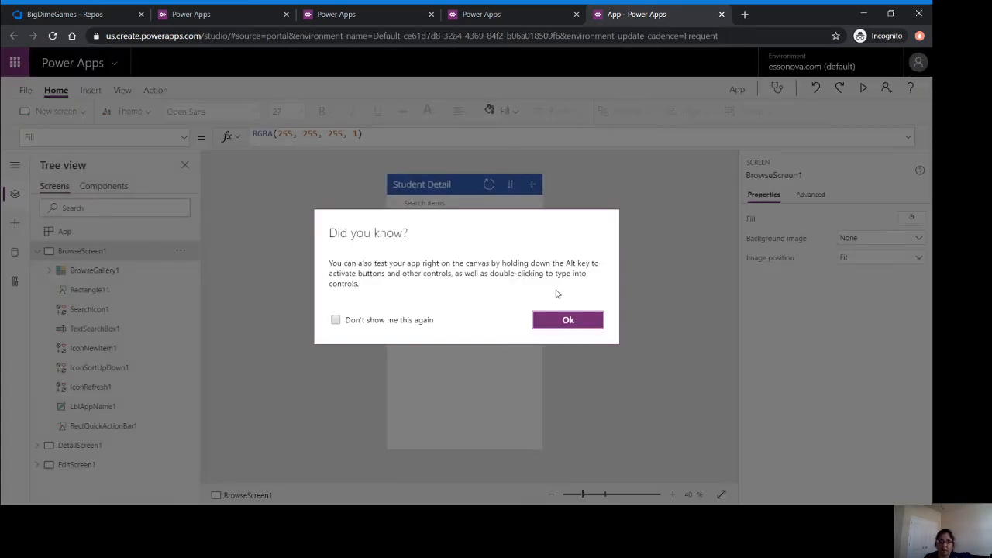
{"action": "left_click", "coordinate": [559, 322]}
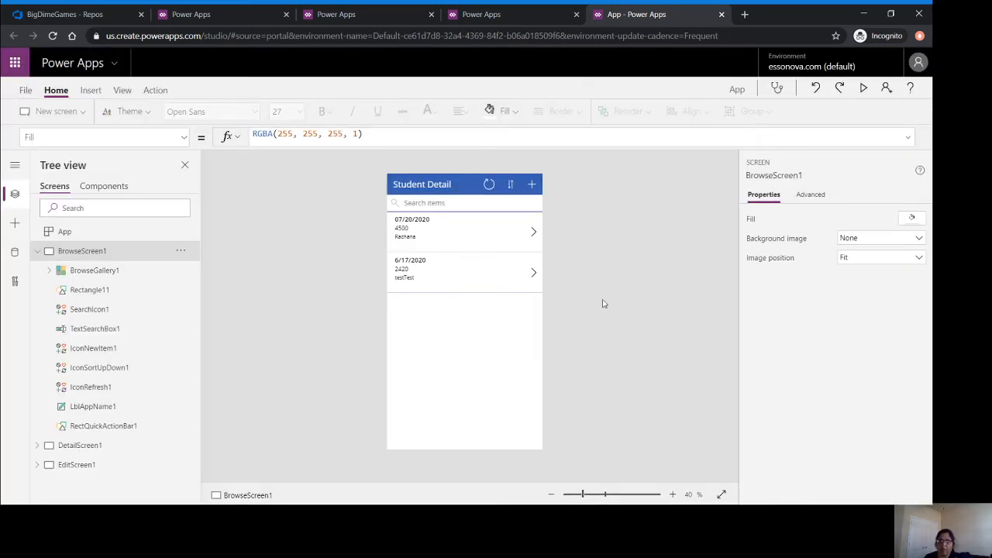
{"action": "left_click", "coordinate": [496, 14]}
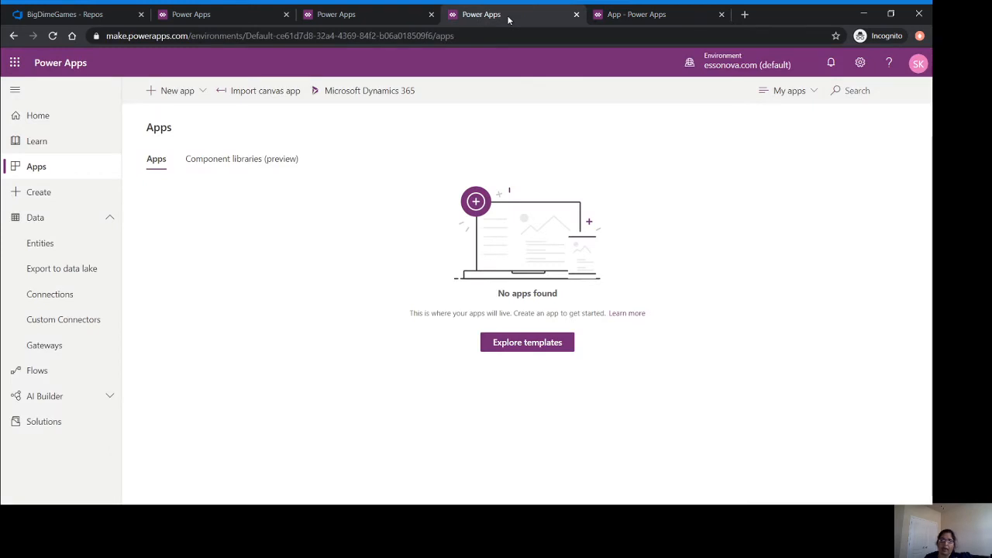
Choose New app > Canvas, then view Data > Connections listing Google Sheets and TestDB.
{"action": "left_click", "coordinate": [186, 93]}
{"action": "left_click", "coordinate": [168, 112]}
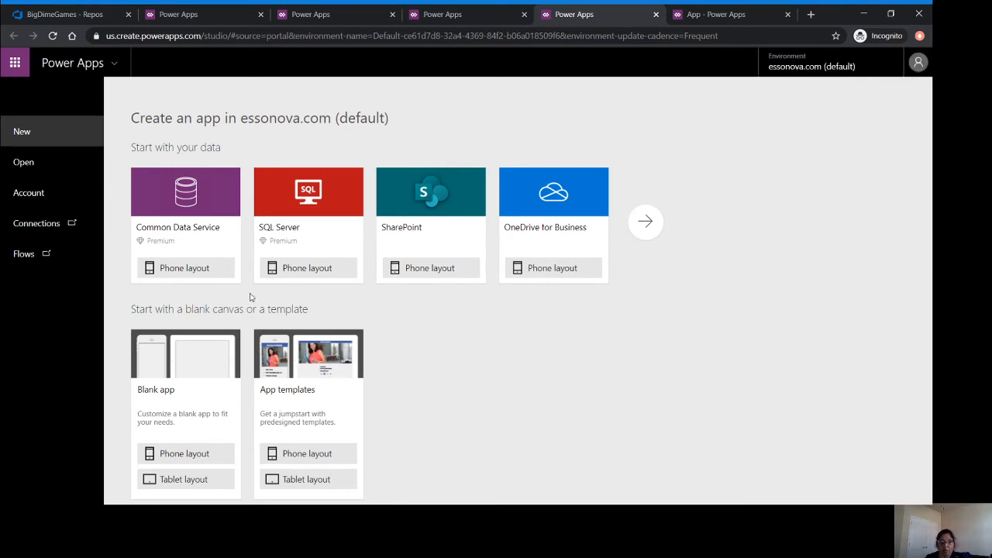
{"action": "left_click", "coordinate": [52, 223]}
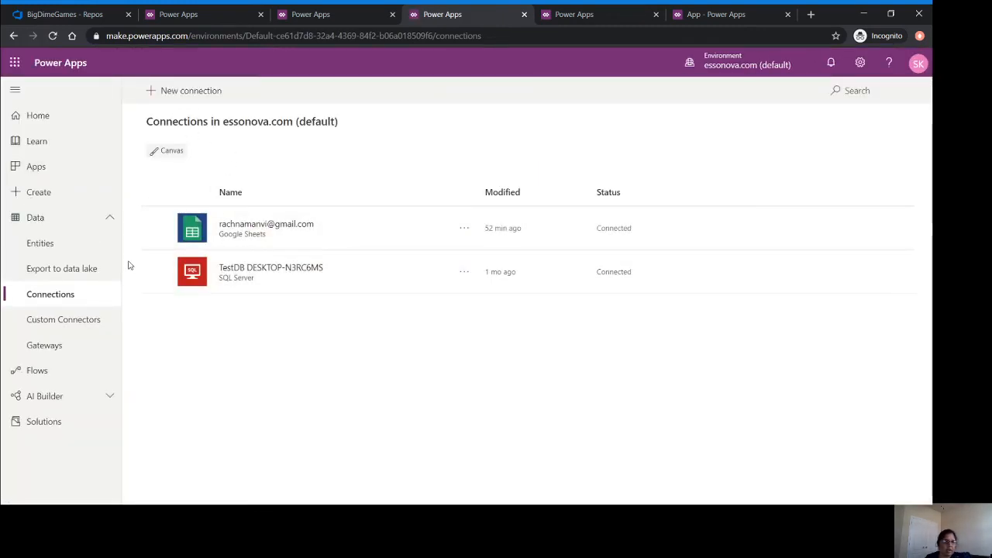
Browse Custom Connectors and the New connection connector list, then go back to the Apps page.
{"action": "left_click", "coordinate": [73, 324]}
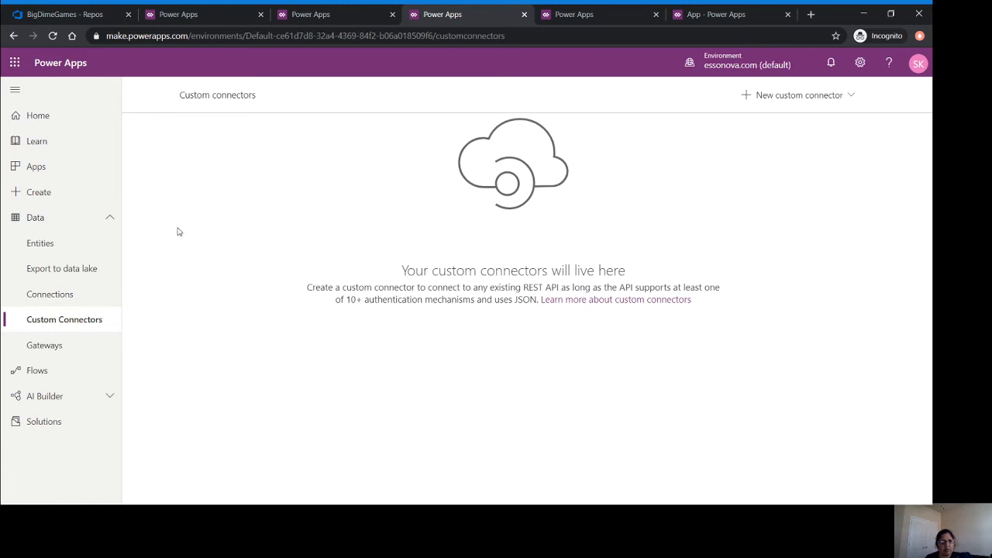
{"action": "left_click", "coordinate": [37, 300]}
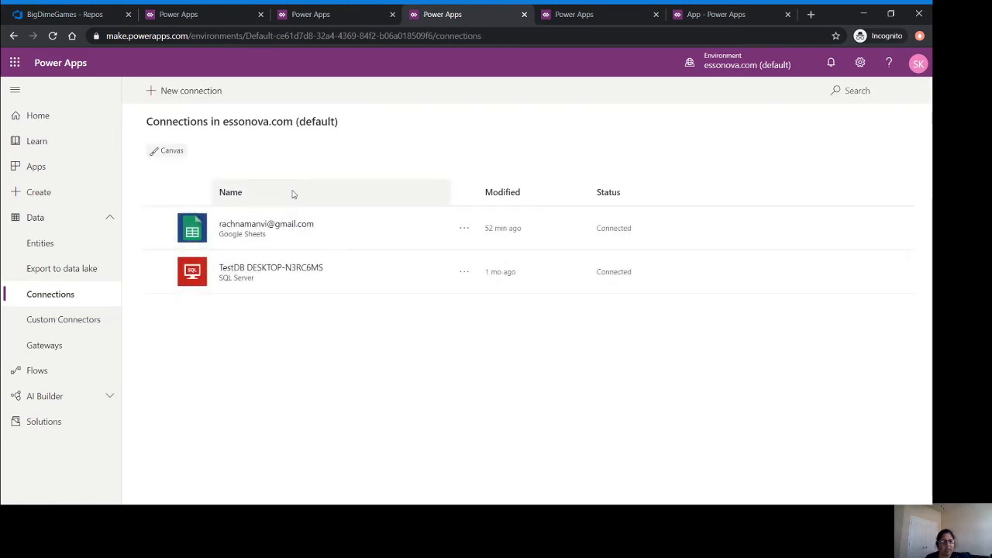
{"action": "left_click", "coordinate": [208, 92]}
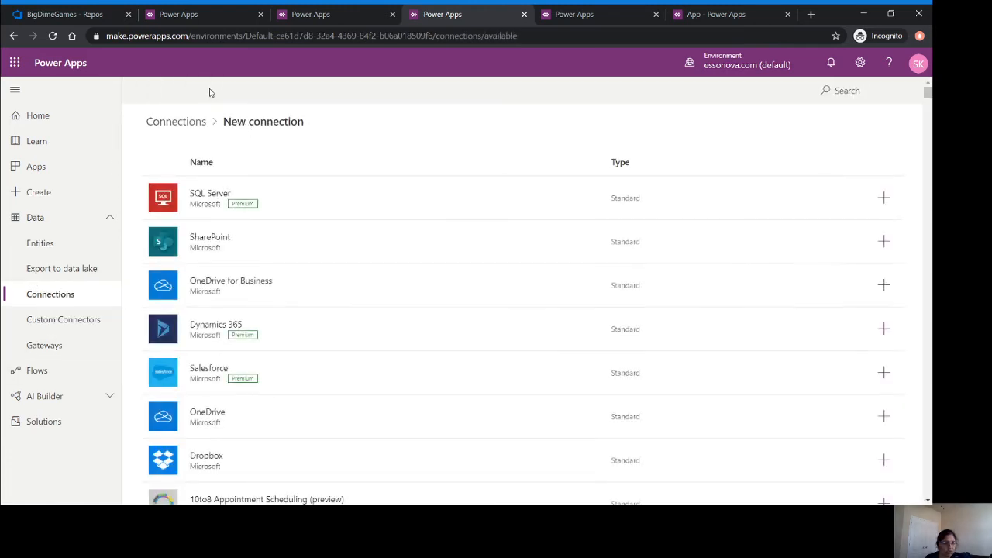
{"action": "scroll", "coordinate": [394, 290], "scroll_direction": "down", "scroll_amount": 15}
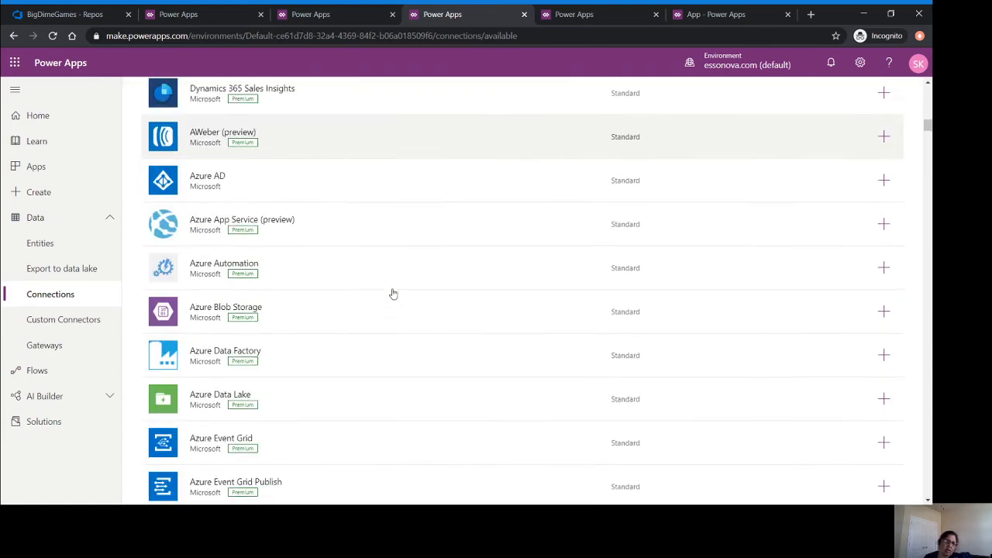
{"action": "scroll", "coordinate": [393, 293], "scroll_direction": "down", "scroll_amount": 8}
{"action": "scroll", "coordinate": [393, 293], "scroll_direction": "up", "scroll_amount": 10}
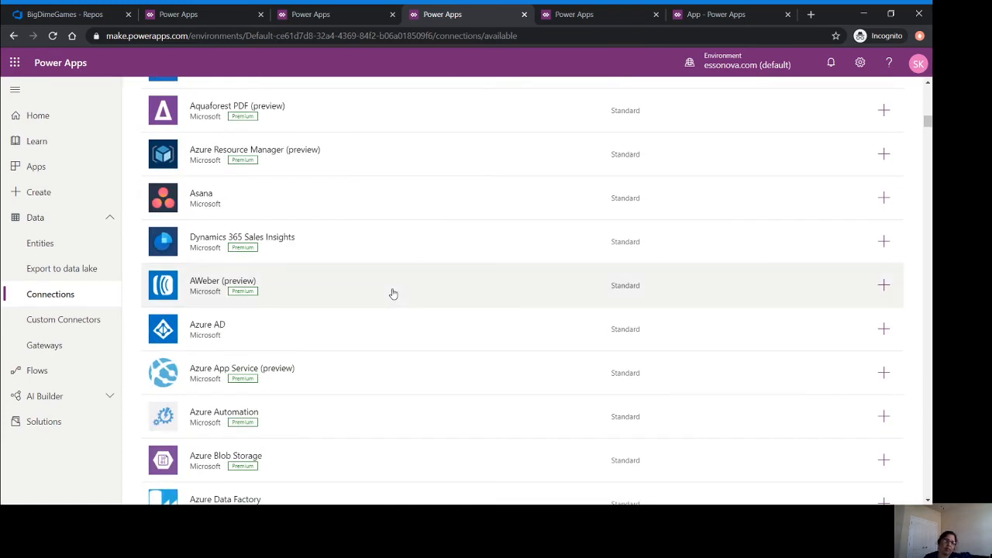
{"action": "scroll", "coordinate": [393, 293], "scroll_direction": "down", "scroll_amount": 18}
{"action": "scroll", "coordinate": [393, 292], "scroll_direction": "up", "scroll_amount": 2}
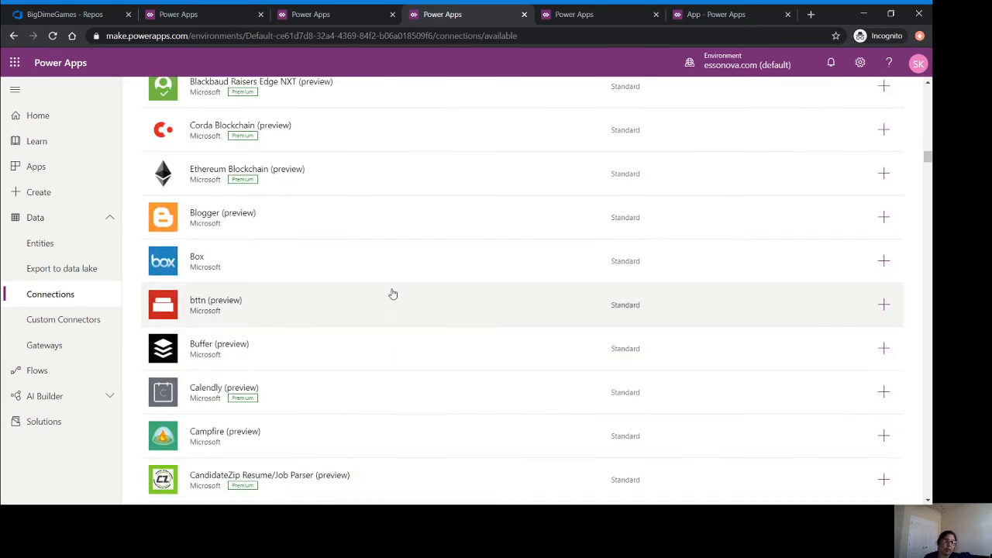
{"action": "scroll", "coordinate": [393, 293], "scroll_direction": "up", "scroll_amount": 4}
{"action": "left_click", "coordinate": [23, 167]}
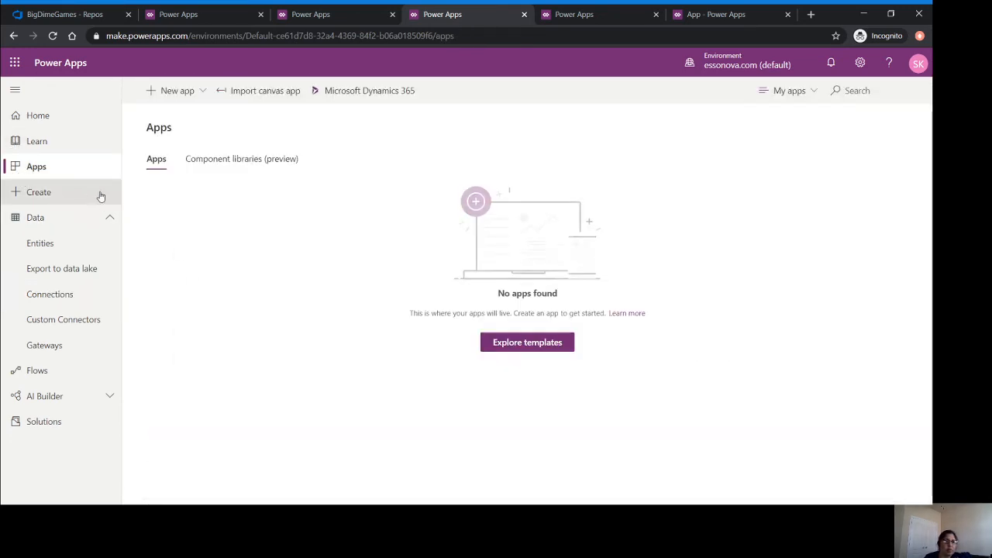
Create a SQL Server Phone layout canvas app from the TestDB AGENTSTEST table.
{"action": "left_click", "coordinate": [193, 90]}
{"action": "left_click", "coordinate": [188, 120]}
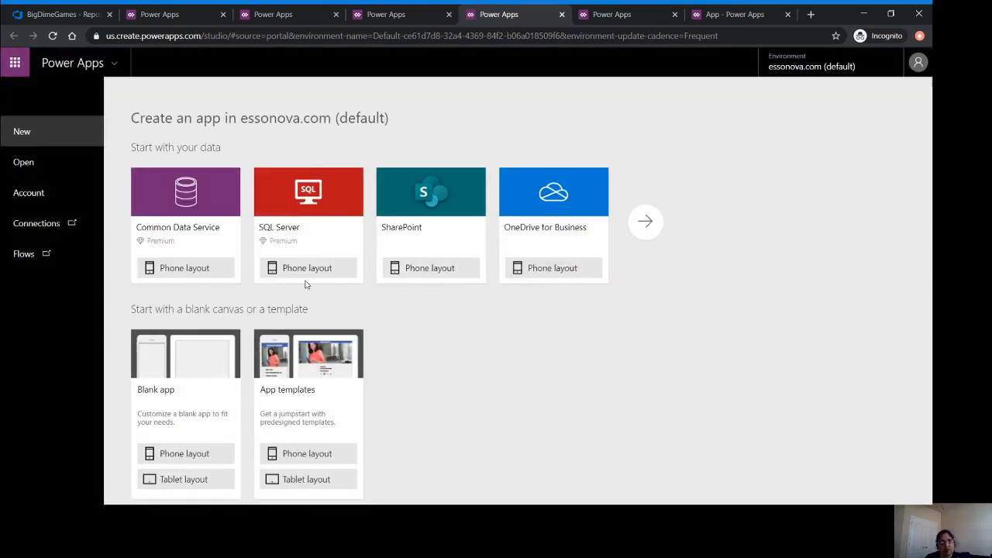
{"action": "left_click", "coordinate": [307, 271]}
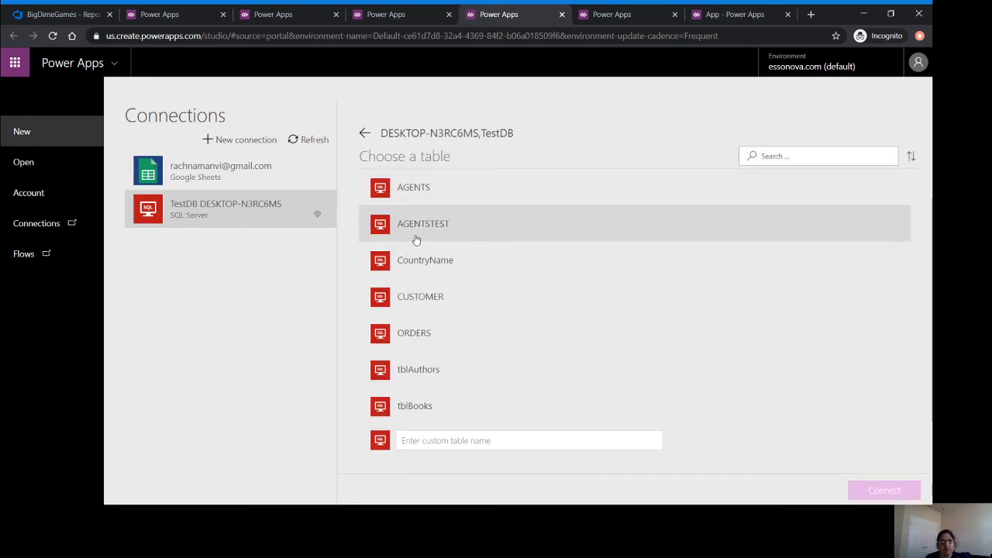
{"action": "left_click", "coordinate": [428, 241]}
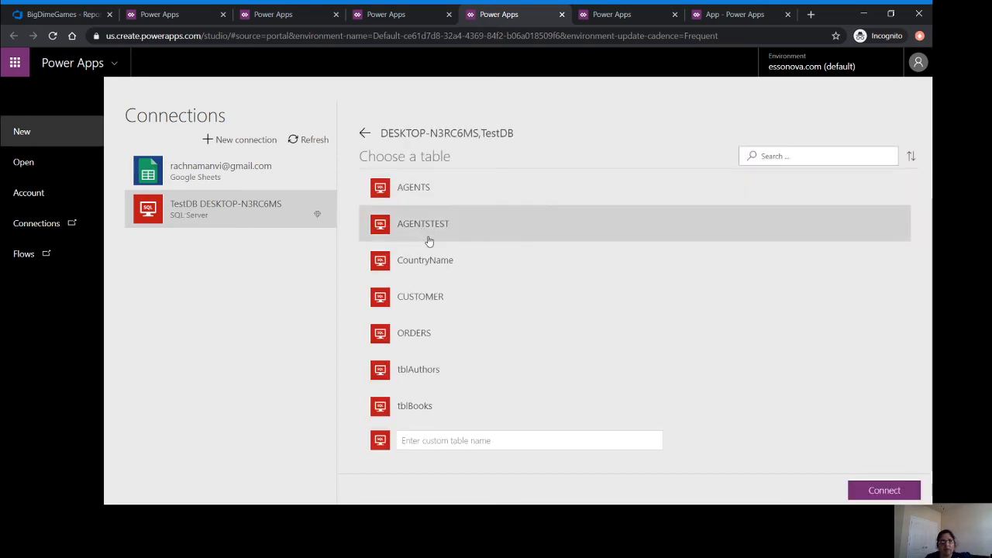
{"action": "left_click", "coordinate": [881, 496]}
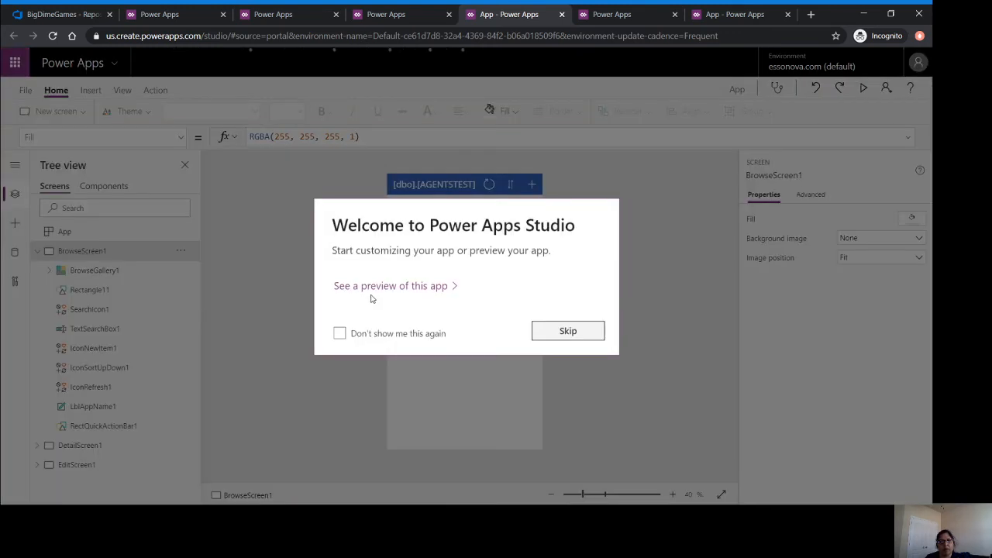
Preview the AGENTSTEST app, scroll the agent list, and open an agent's details twice, ending on the list.
{"action": "left_click", "coordinate": [585, 330]}
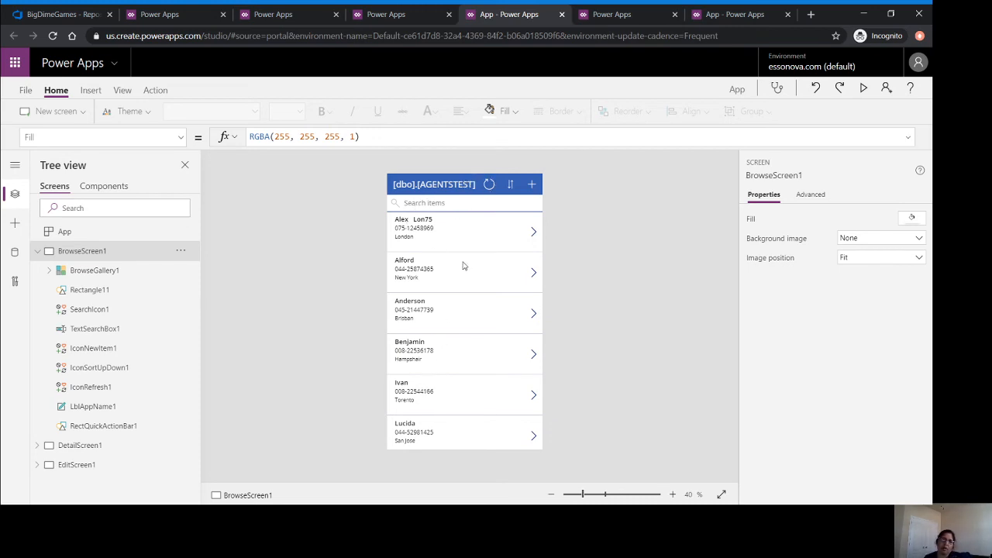
{"action": "left_click", "coordinate": [866, 89]}
{"action": "scroll", "coordinate": [543, 213], "scroll_direction": "down", "scroll_amount": 5}
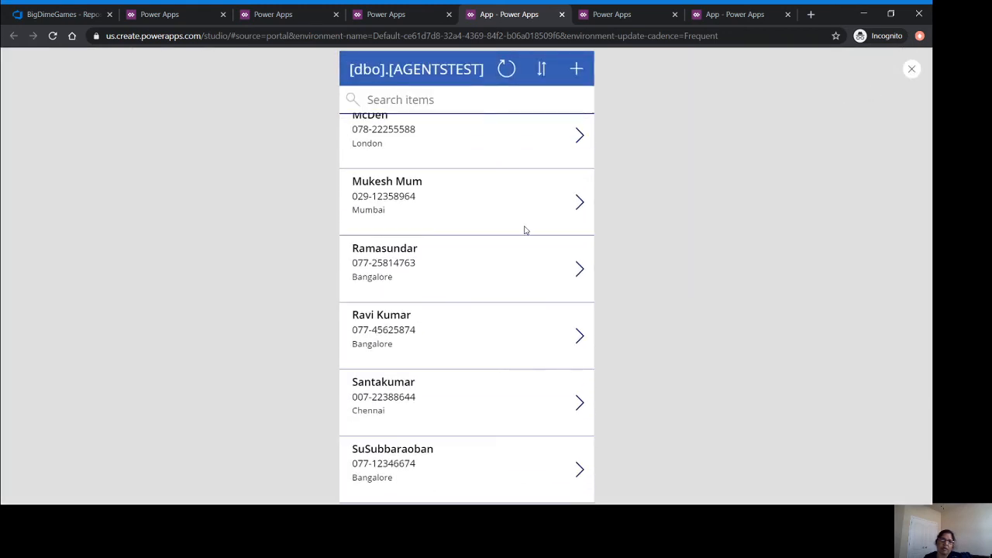
{"action": "scroll", "coordinate": [515, 232], "scroll_direction": "up", "scroll_amount": 6}
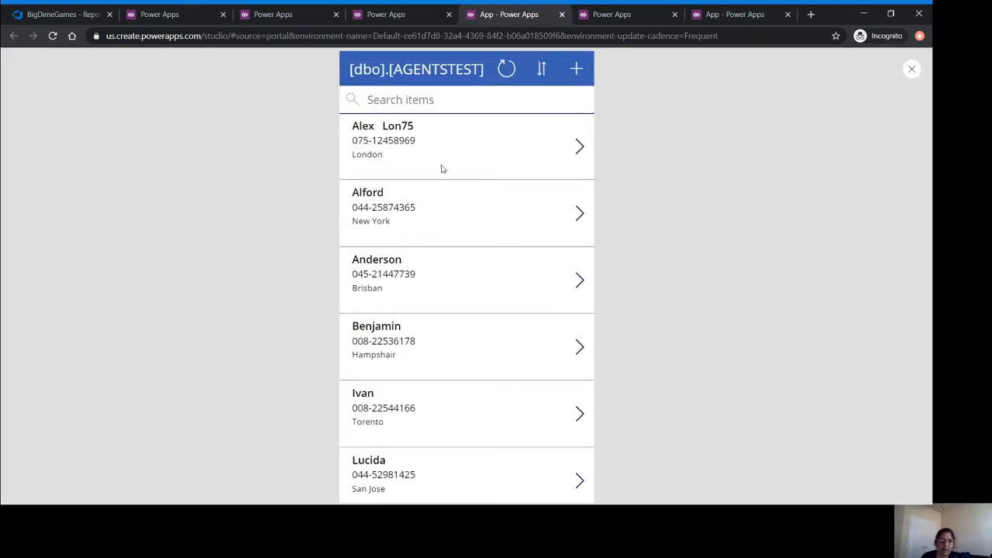
{"action": "left_click", "coordinate": [580, 149]}
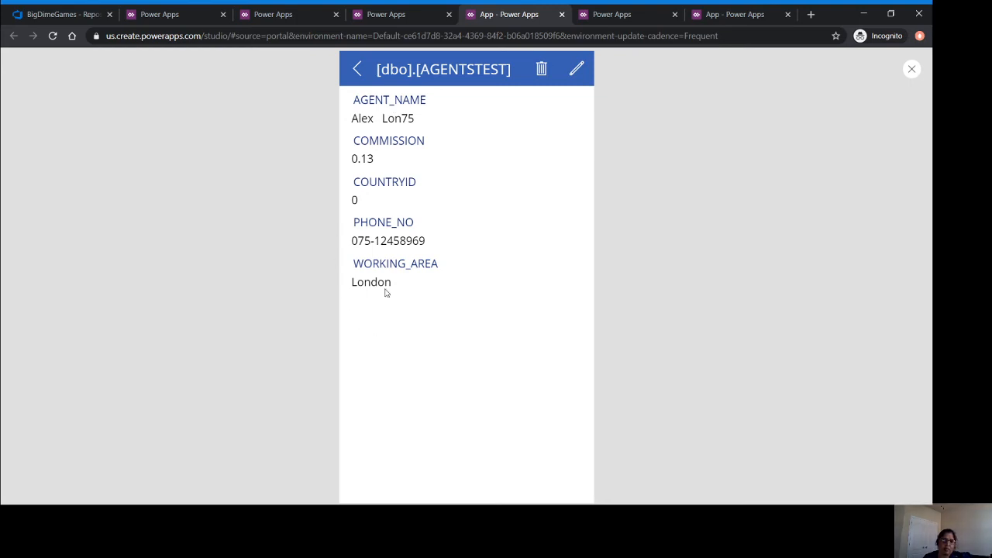
{"action": "left_click", "coordinate": [358, 71]}
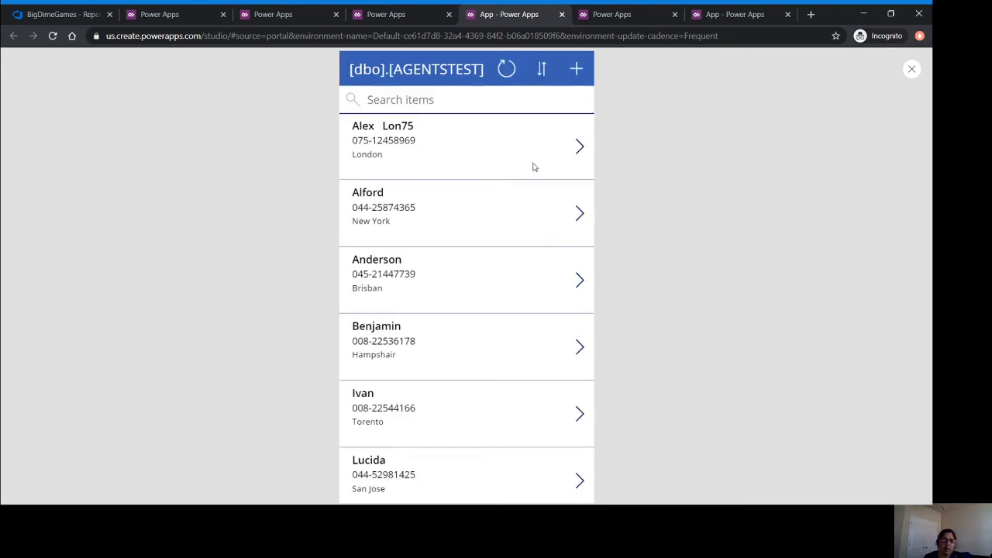
{"action": "left_click", "coordinate": [578, 149]}
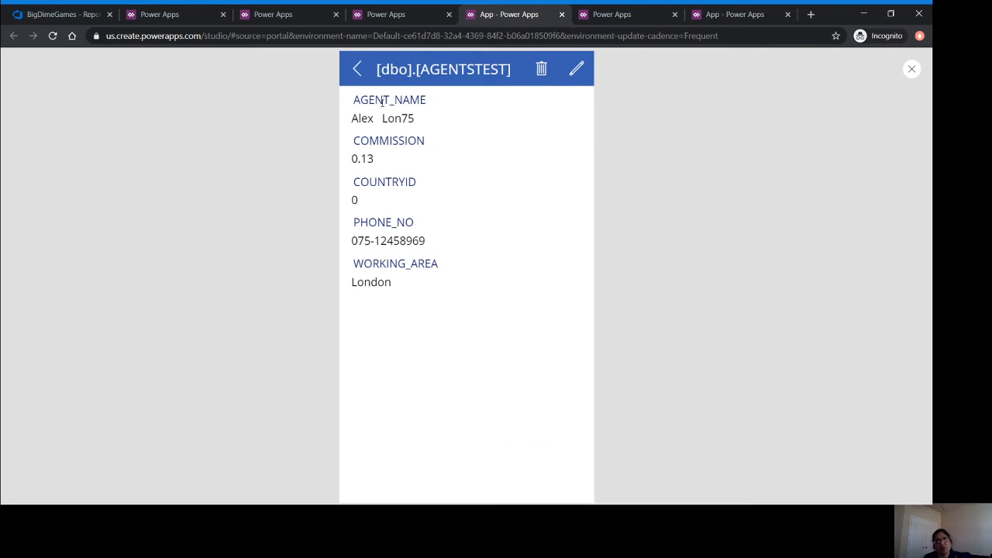
{"action": "left_click", "coordinate": [355, 76]}
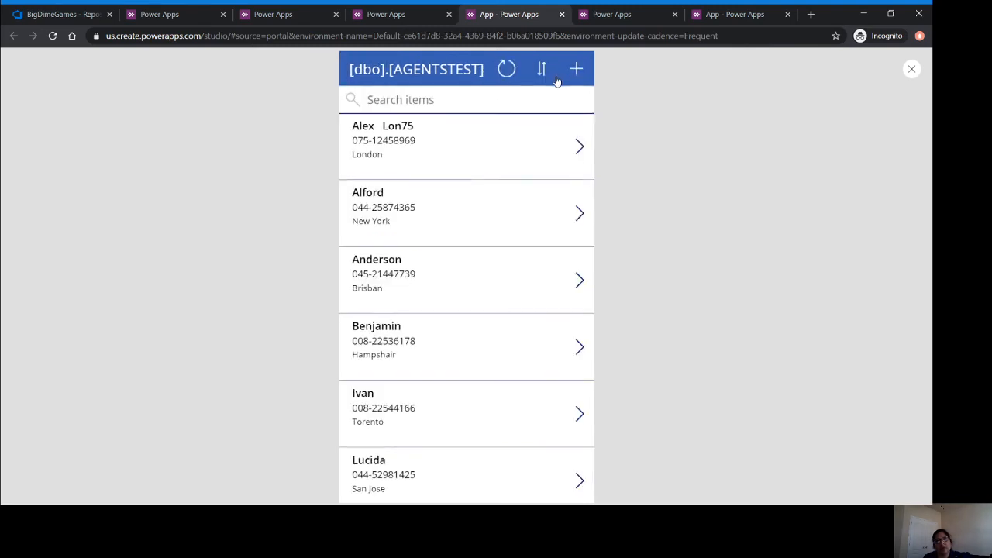
Start a new agent record named Test with commission 440.
{"action": "left_click", "coordinate": [578, 70]}
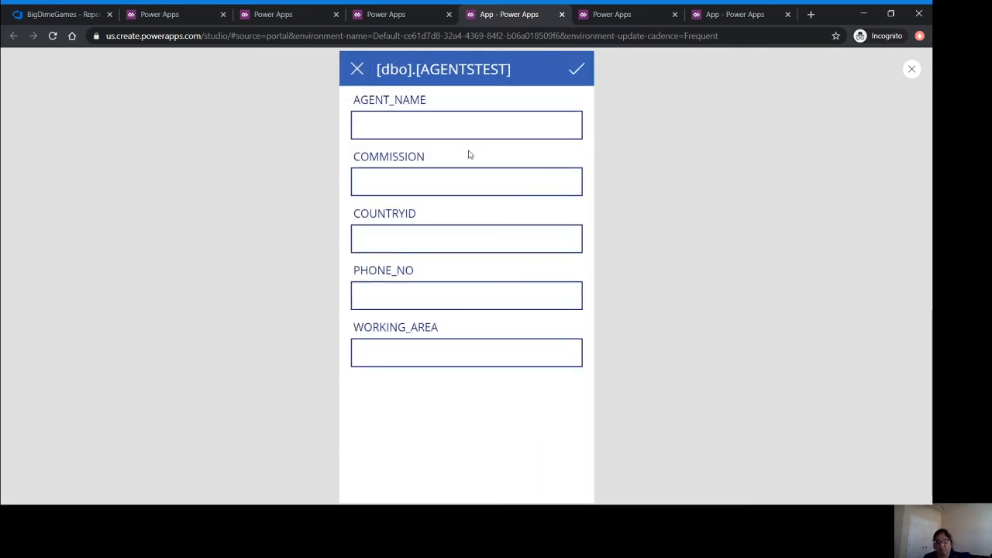
{"action": "left_click", "coordinate": [458, 129]}
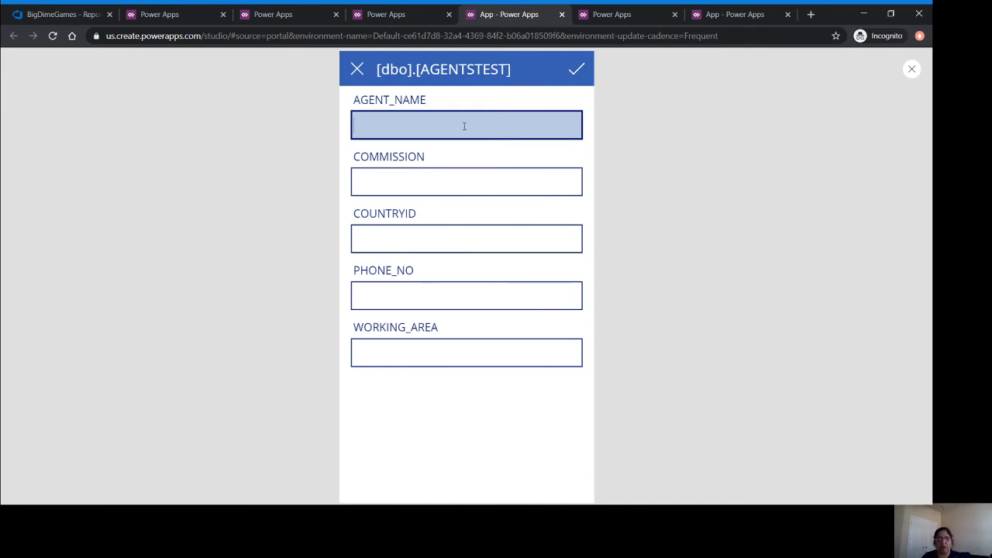
{"action": "type", "text": "Test"}
{"action": "key", "text": "Tab"}
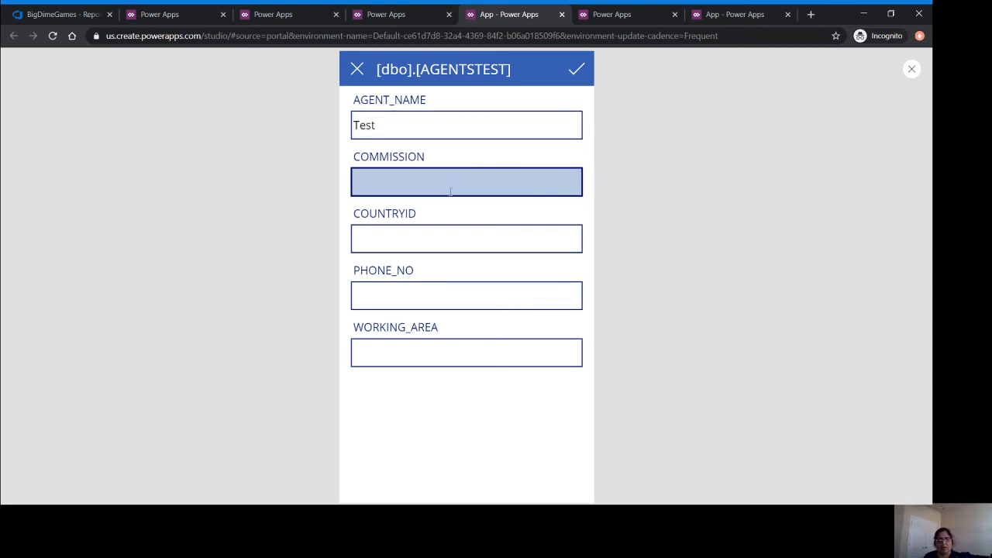
{"action": "type", "text": "444445"}
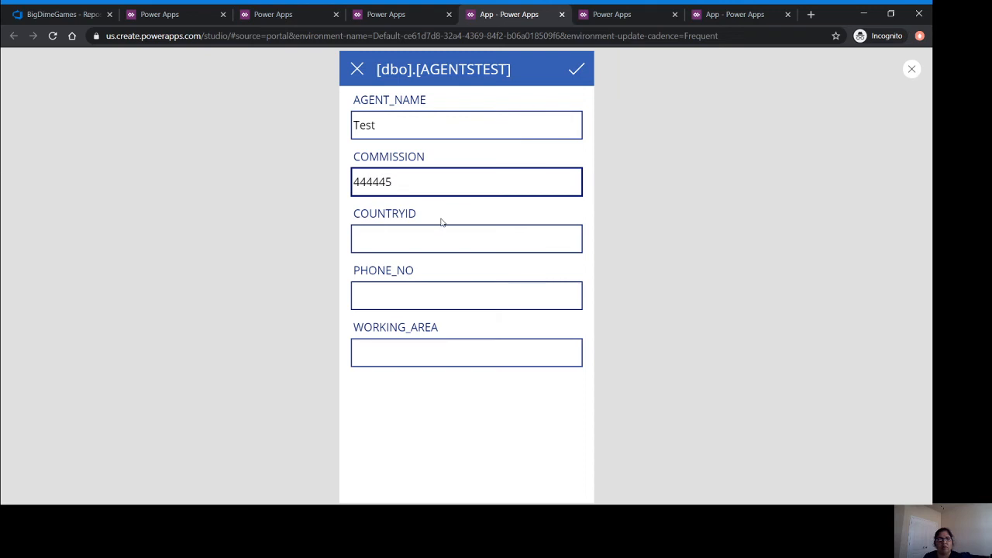
{"action": "key", "text": "BackSpace"}
{"action": "key", "text": "BackSpace"}
{"action": "key", "text": "BackSpace"}
{"action": "key", "text": "BackSpace"}
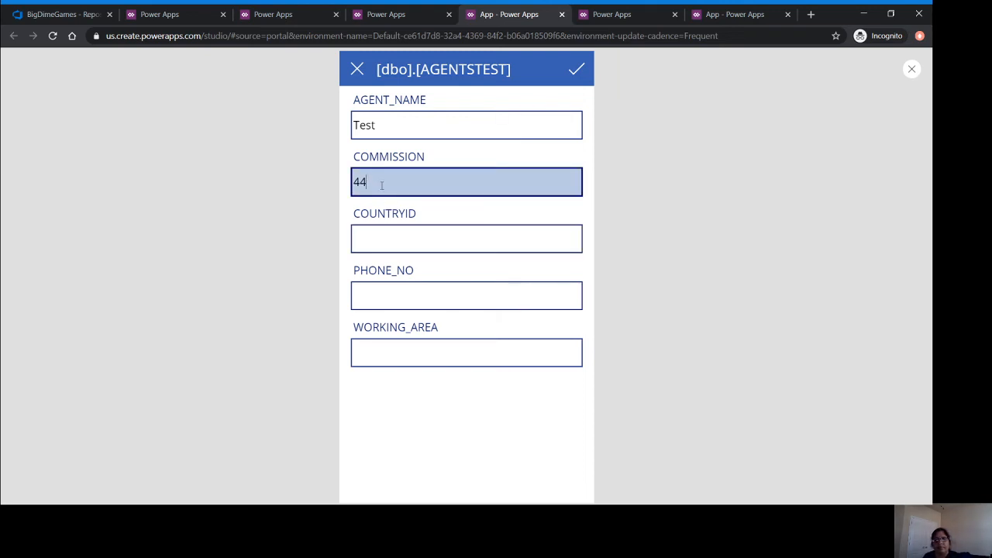
{"action": "type", "text": "0"}
Enter country ID 132, the agent's phone number and working area Dallas, then save the record.
{"action": "left_click", "coordinate": [398, 233]}
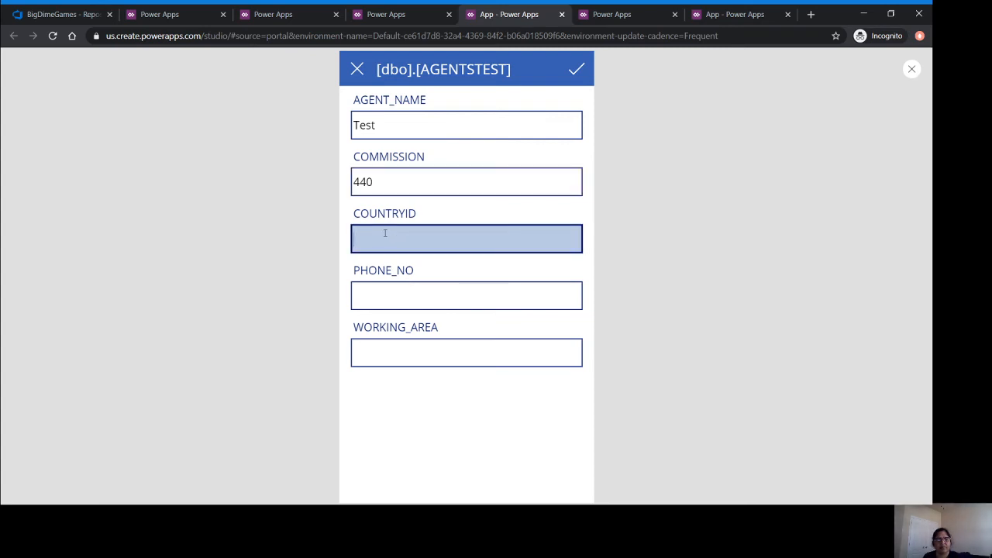
{"action": "type", "text": "132"}
{"action": "left_click", "coordinate": [372, 296]}
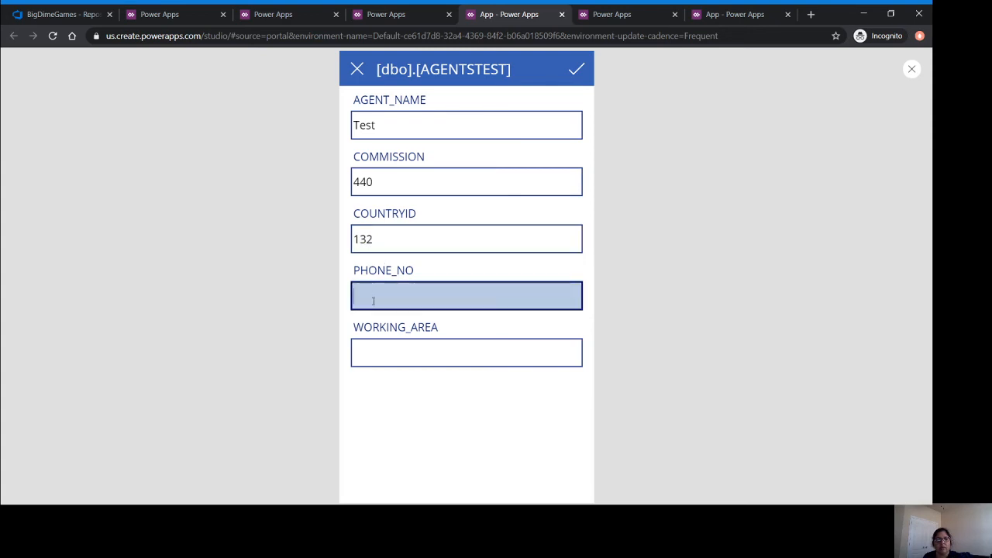
{"action": "type", "text": "9721111111"}
{"action": "left_click", "coordinate": [393, 360]}
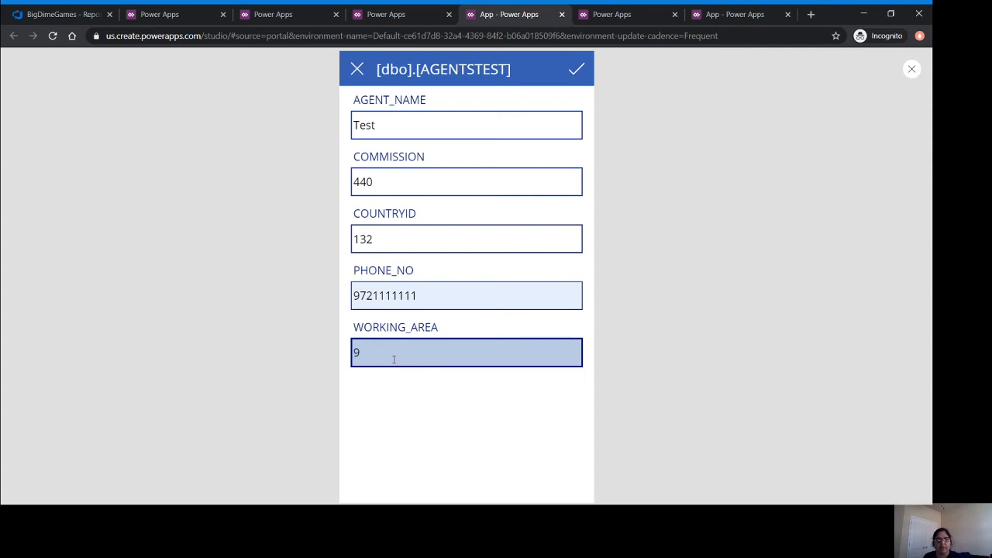
{"action": "type", "text": "9"}
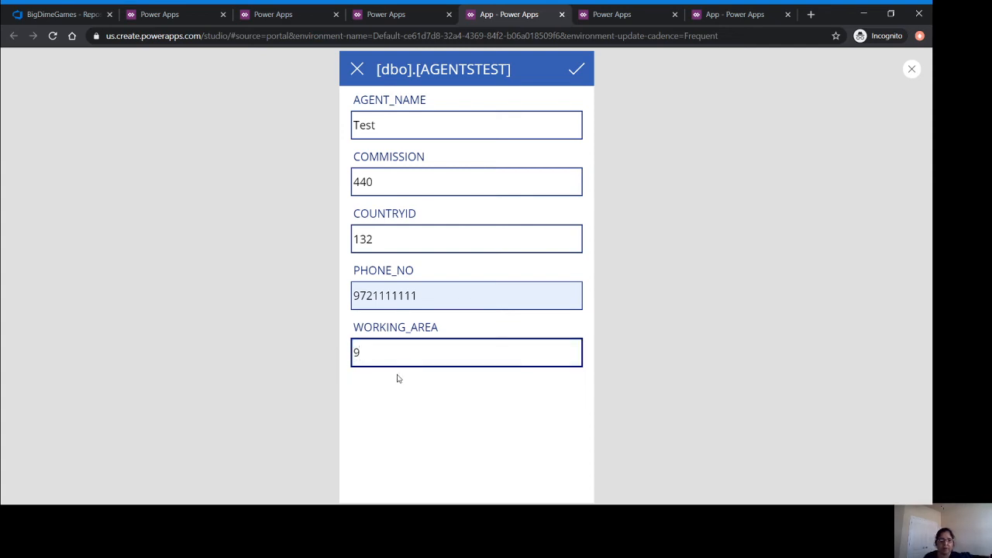
{"action": "left_click_drag", "start_coordinate": [365, 354], "coordinate": [351, 355]}
{"action": "type", "text": "Dallas"}
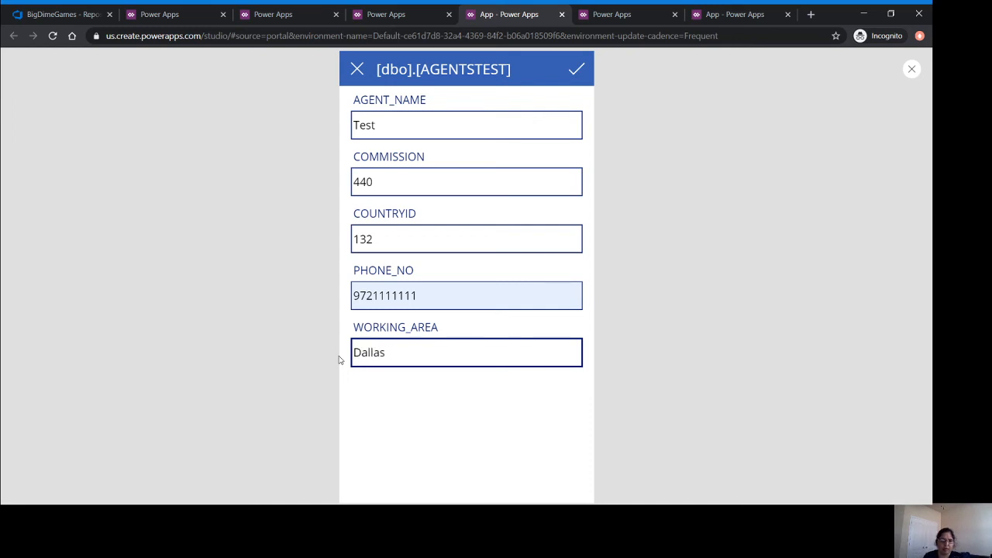
{"action": "left_click", "coordinate": [578, 71]}
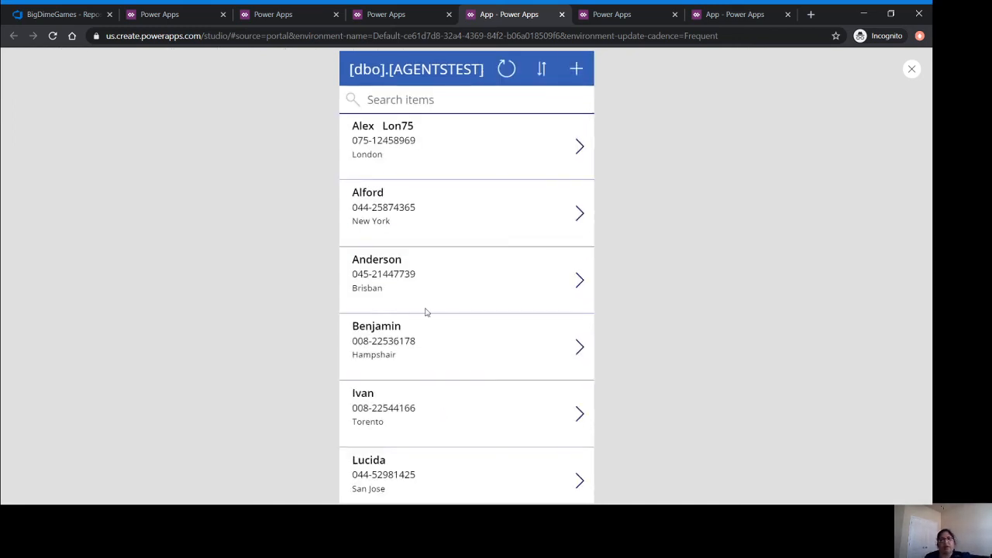
Search the agent list for Test.
{"action": "scroll", "coordinate": [466, 318], "scroll_direction": "down", "scroll_amount": 4}
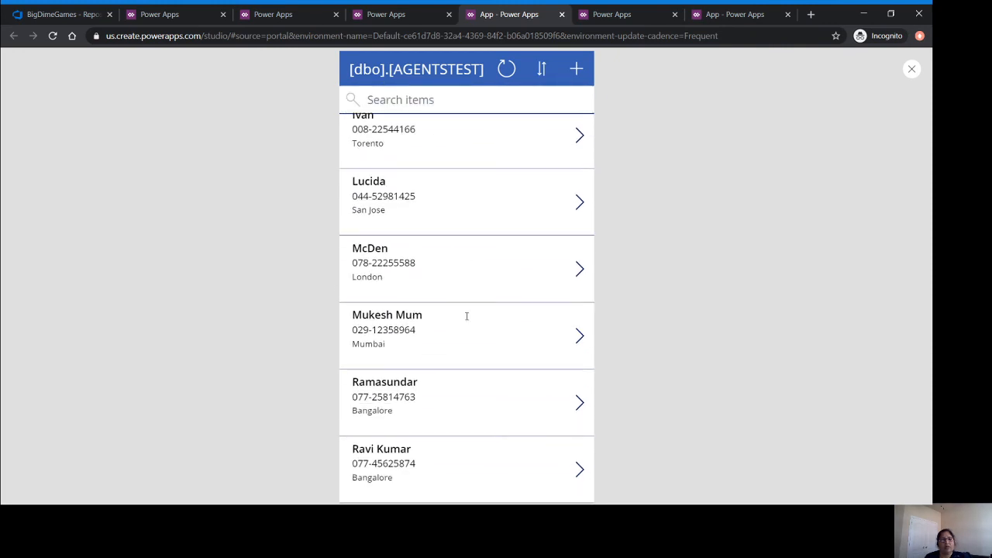
{"action": "scroll", "coordinate": [467, 316], "scroll_direction": "up", "scroll_amount": 3}
{"action": "scroll", "coordinate": [467, 315], "scroll_direction": "up", "scroll_amount": 1}
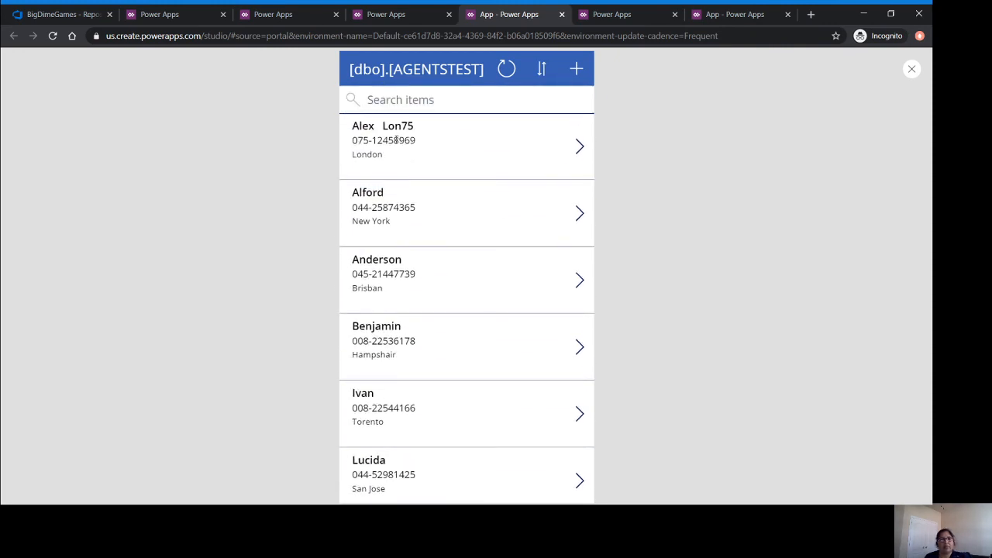
{"action": "left_click", "coordinate": [441, 99]}
{"action": "type", "text": "Test"}
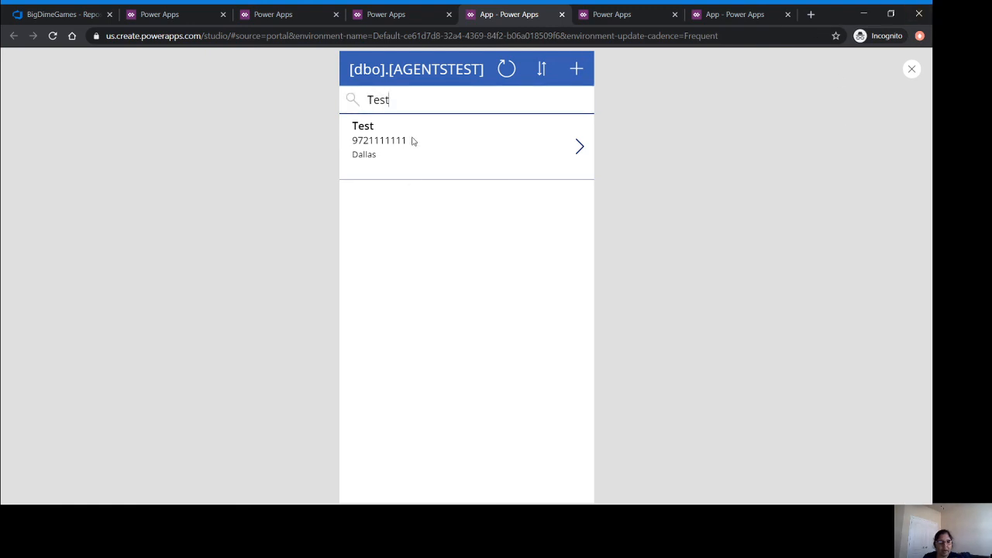
Open the Test agent's details to confirm commission 440, country ID 132 and Dallas, then go back.
{"action": "double_click", "coordinate": [358, 126]}
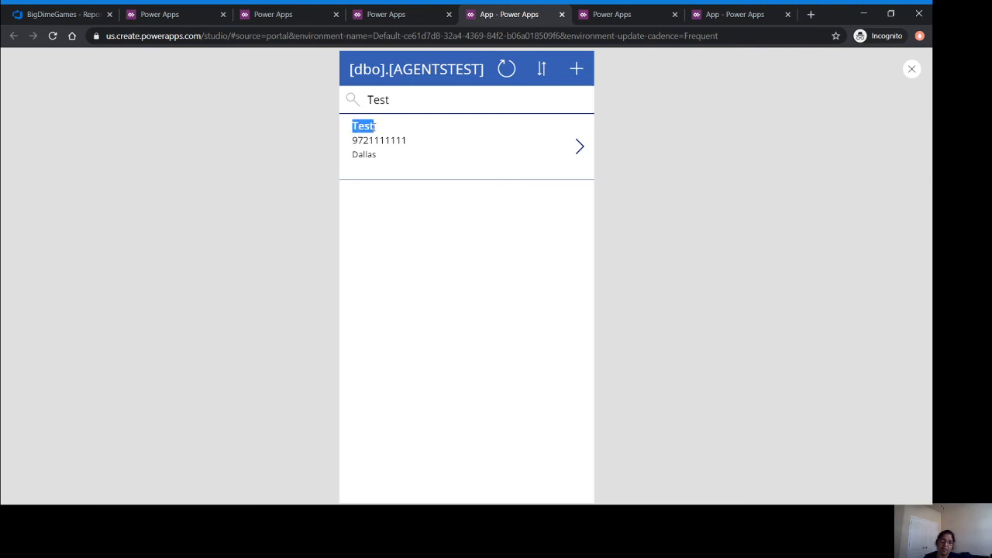
{"action": "left_click", "coordinate": [371, 141]}
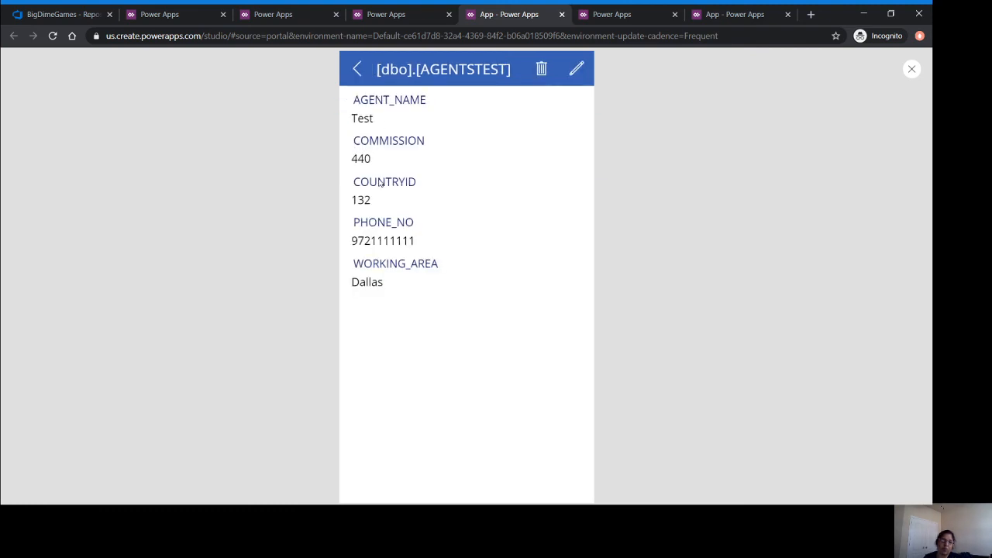
{"action": "left_click", "coordinate": [357, 69]}
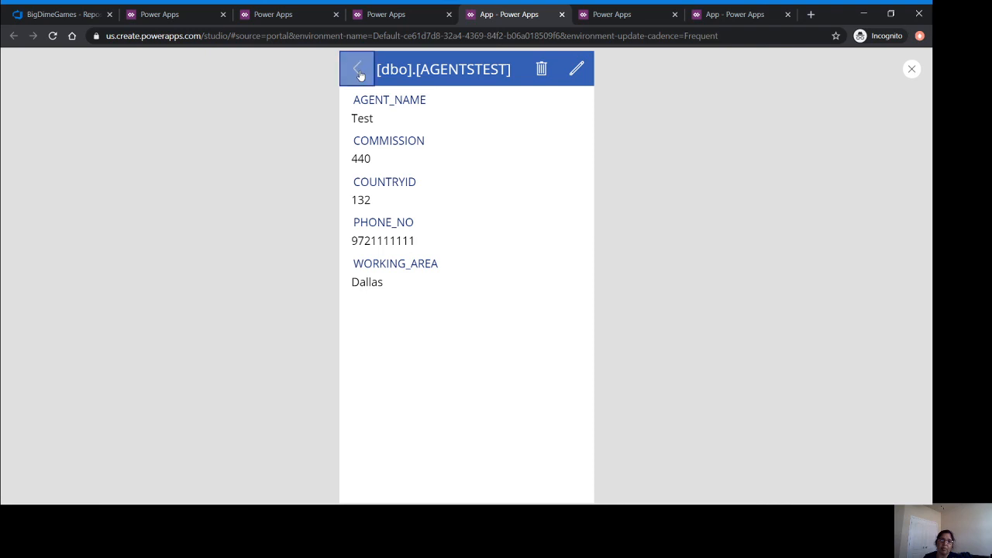